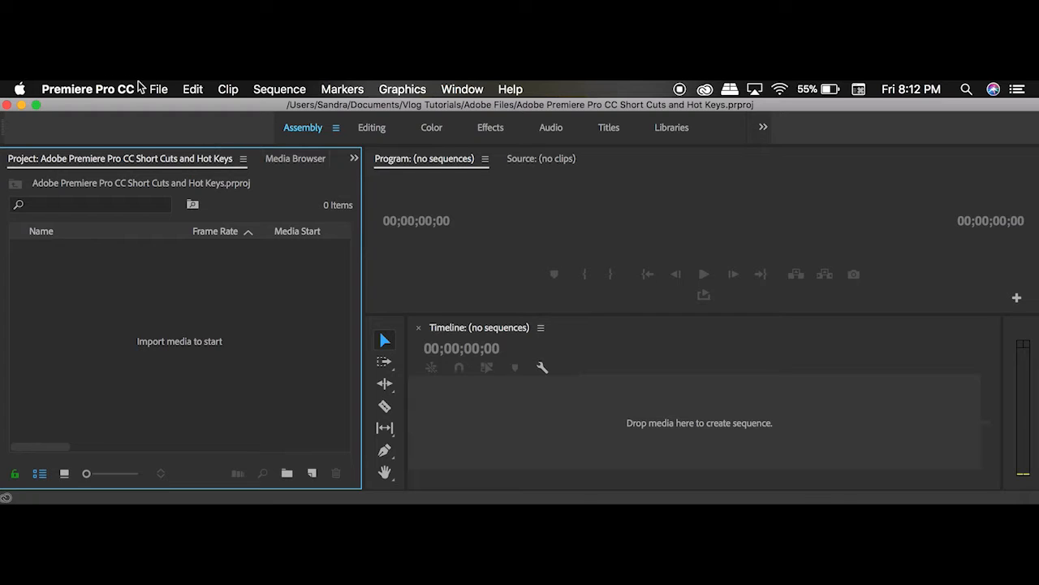
# Step: Create a new sequence using the ARRI 1080p 23.976 preset and the default name
pyautogui.click(158, 89)
pyautogui.moveTo(163, 114)
pyautogui.press('super+n')
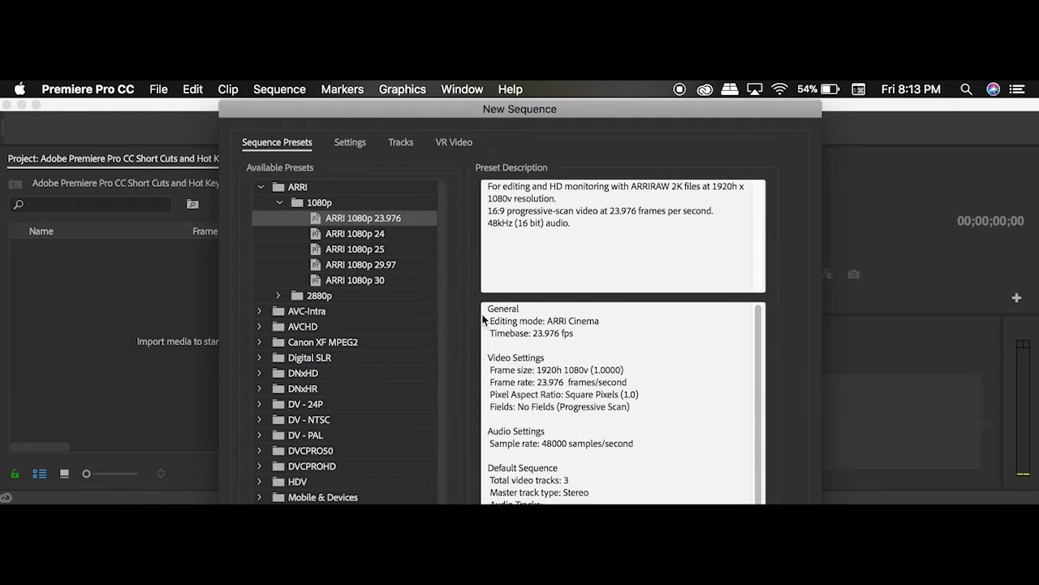
pyautogui.scroll(-3, 531, 400)
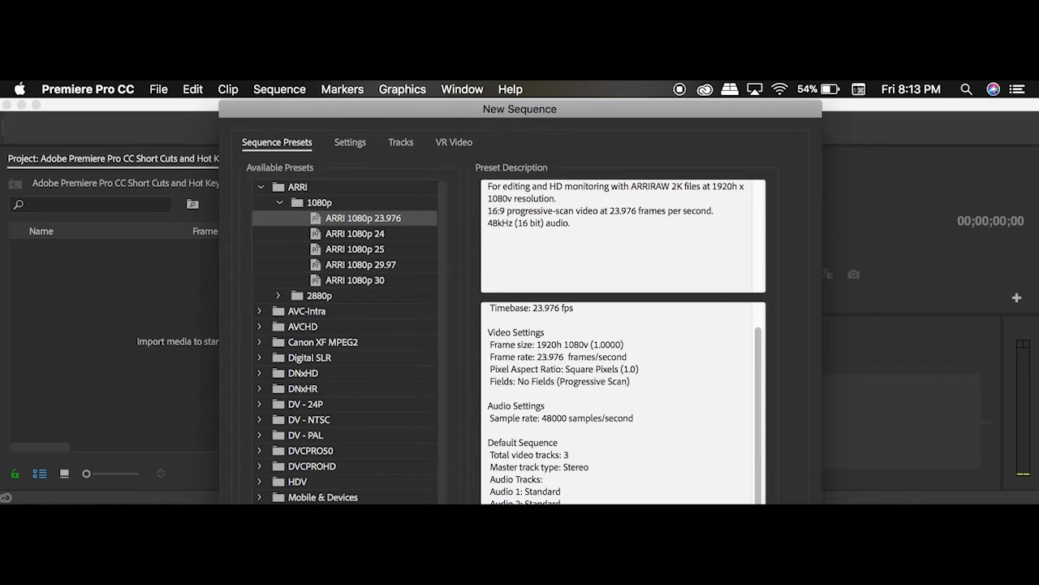
pyautogui.press('Return')
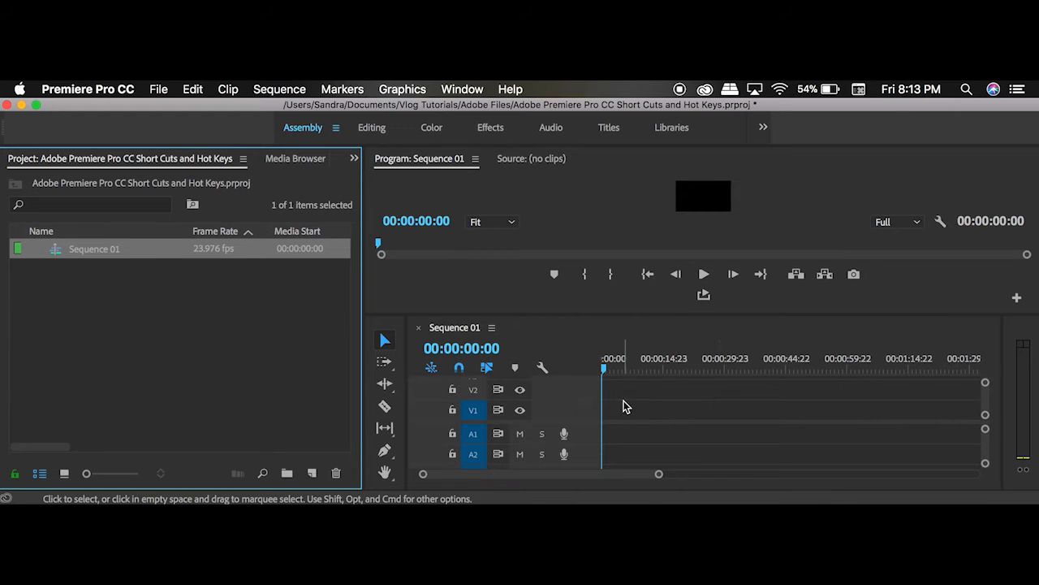
# Step: Position the playhead at 00:00:02:00 in the empty Sequence 01
pyautogui.click(683, 370)
pyautogui.moveTo(686, 373); pyautogui.dragTo(610, 371)
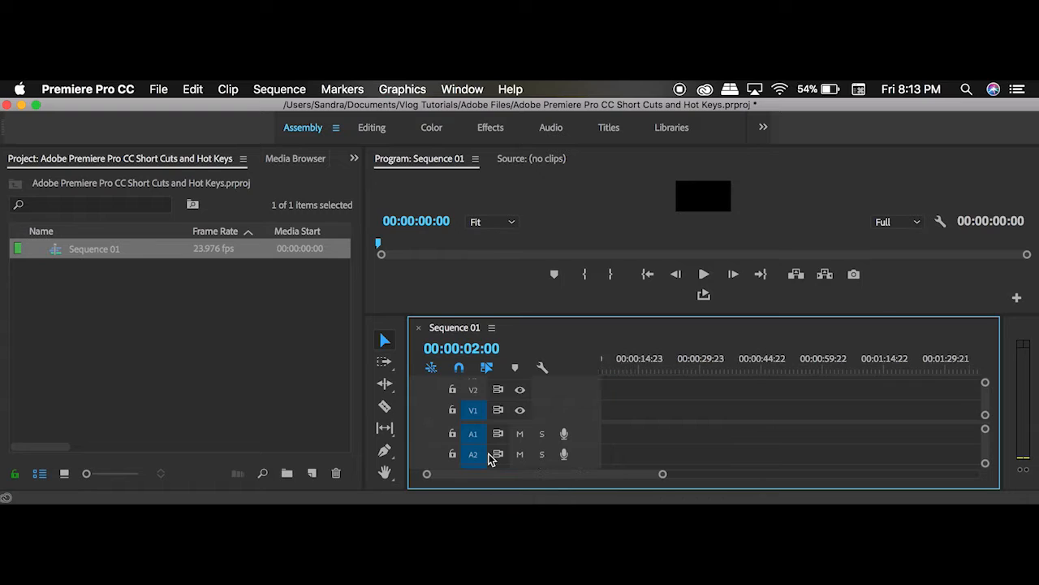
pyautogui.scroll(-1, 490, 438)
pyautogui.scroll(1, 490, 436)
pyautogui.hscroll(1, 490, 436)
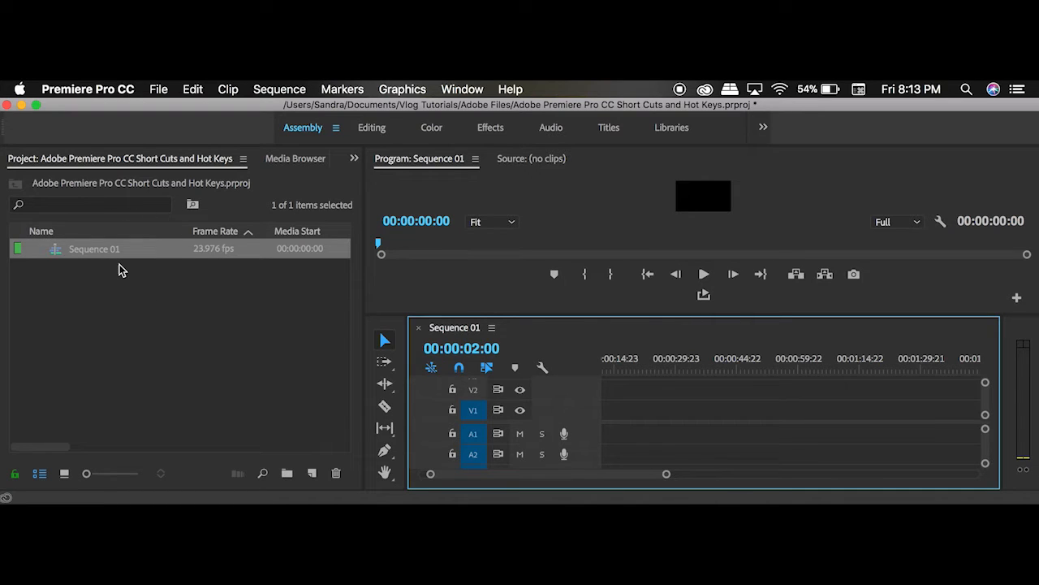
pyautogui.click(158, 88)
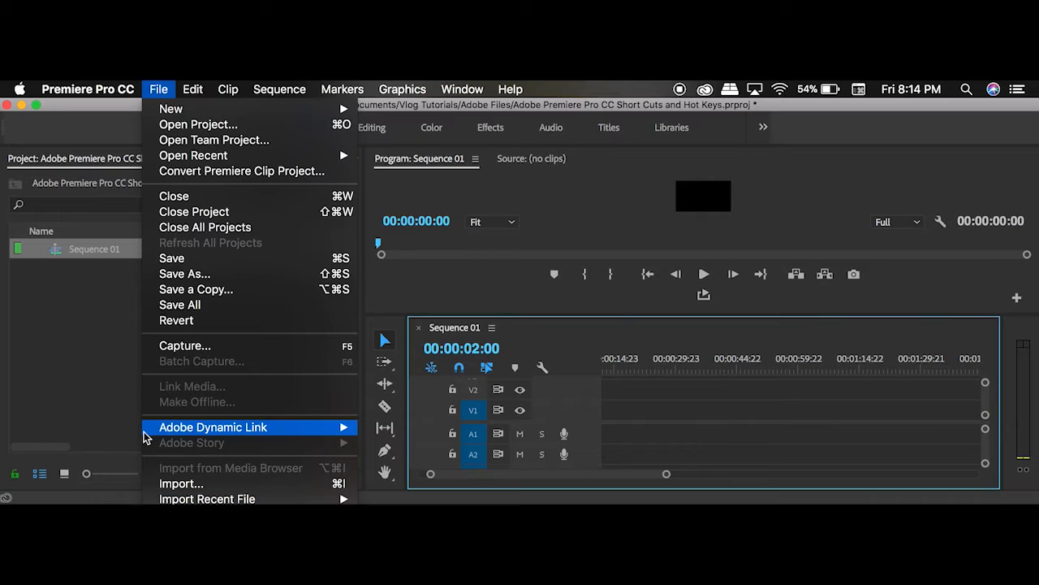
pyautogui.moveTo(130, 94)
pyautogui.moveTo(68, 130)
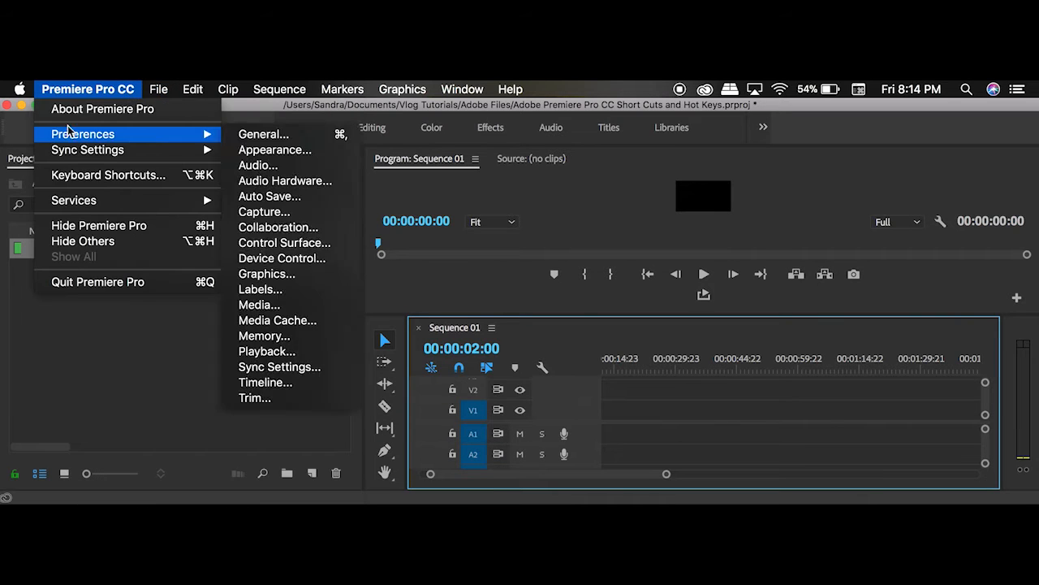
pyautogui.click(54, 371)
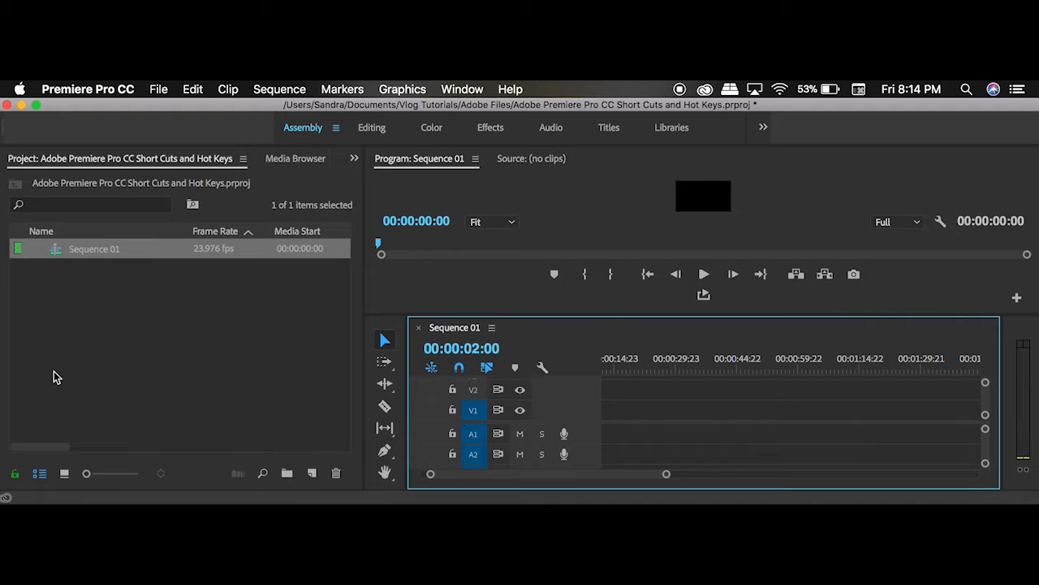
# Step: Import 4-2.MTS and 4A-1.MTS from the Footage folder inside Documents > Vlog Tutorials
pyautogui.press('super+i')
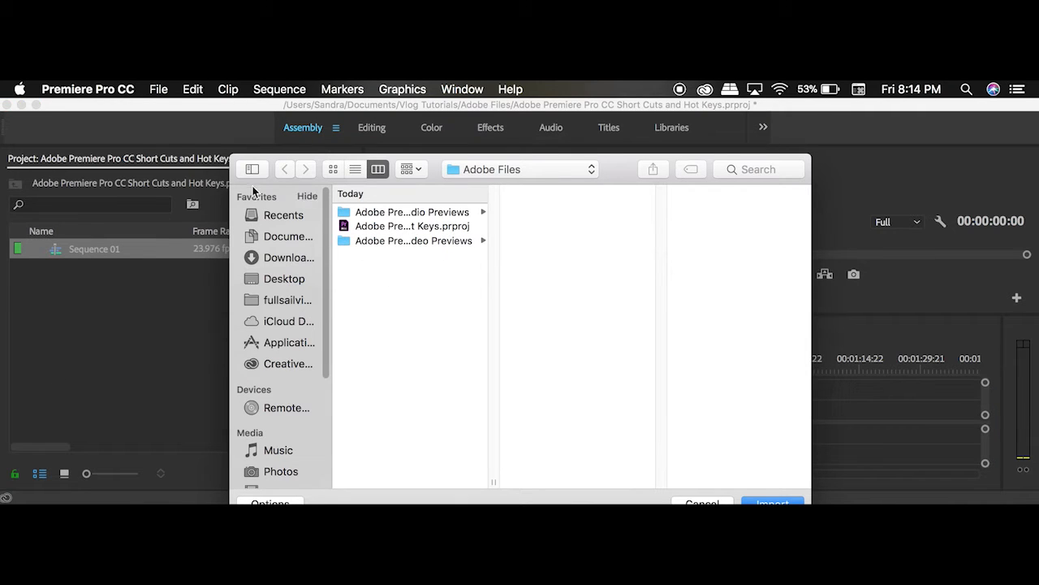
pyautogui.click(268, 236)
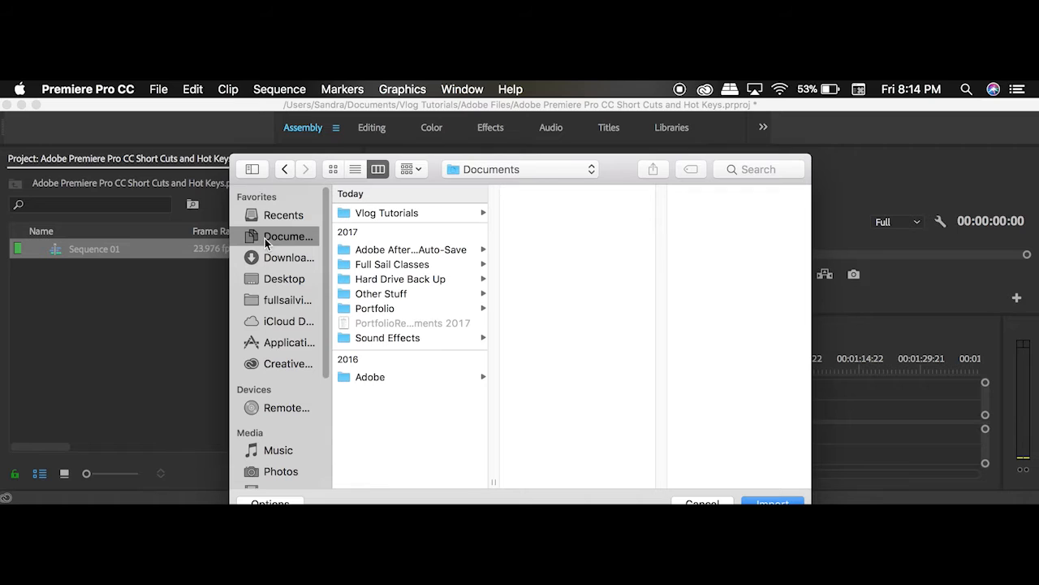
pyautogui.click(383, 213)
pyautogui.click(539, 229)
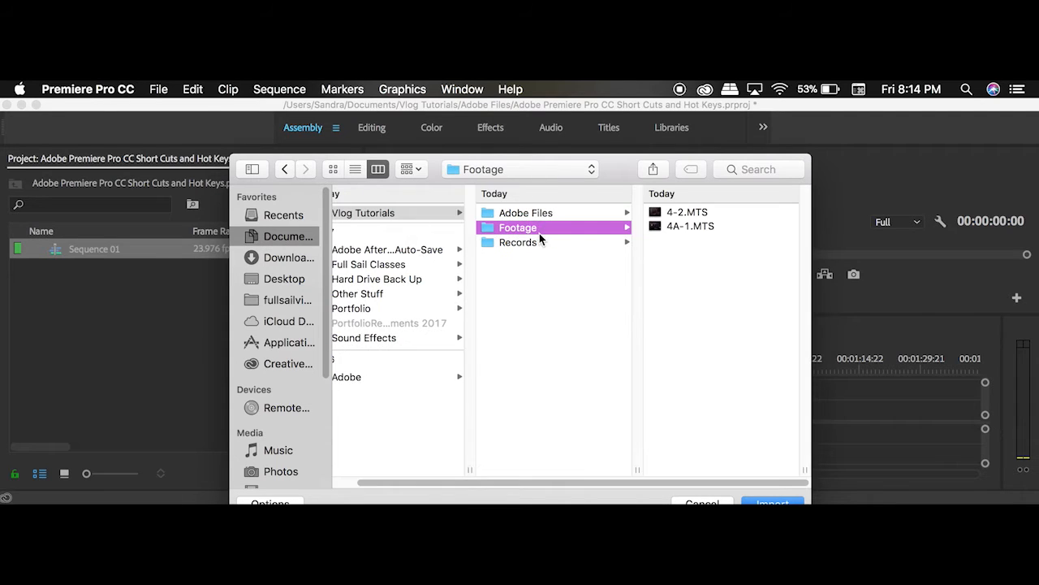
pyautogui.click(700, 228)
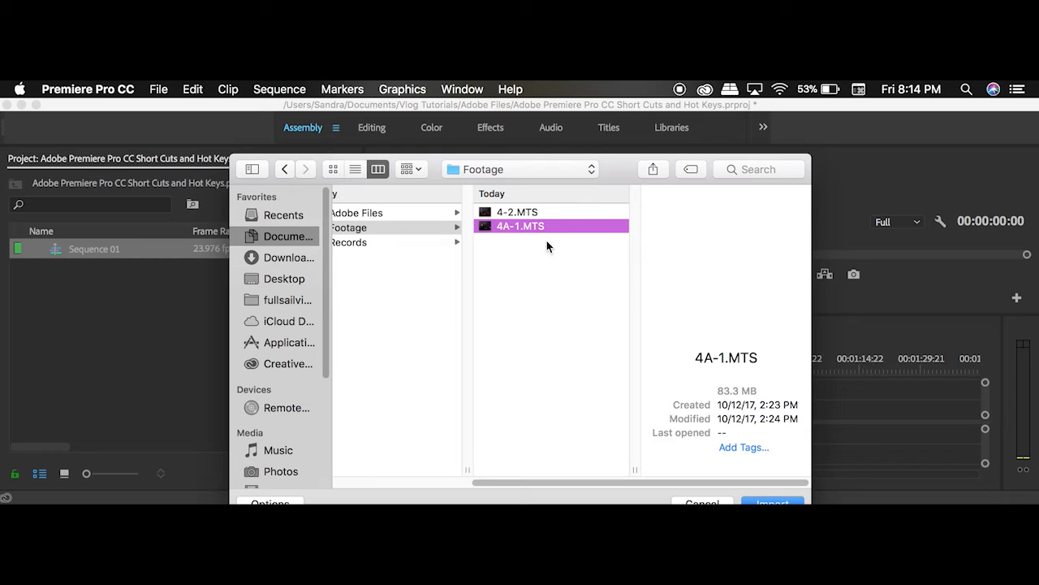
pyautogui.keyDown('shift'); pyautogui.click(499, 213); pyautogui.keyUp('shift')
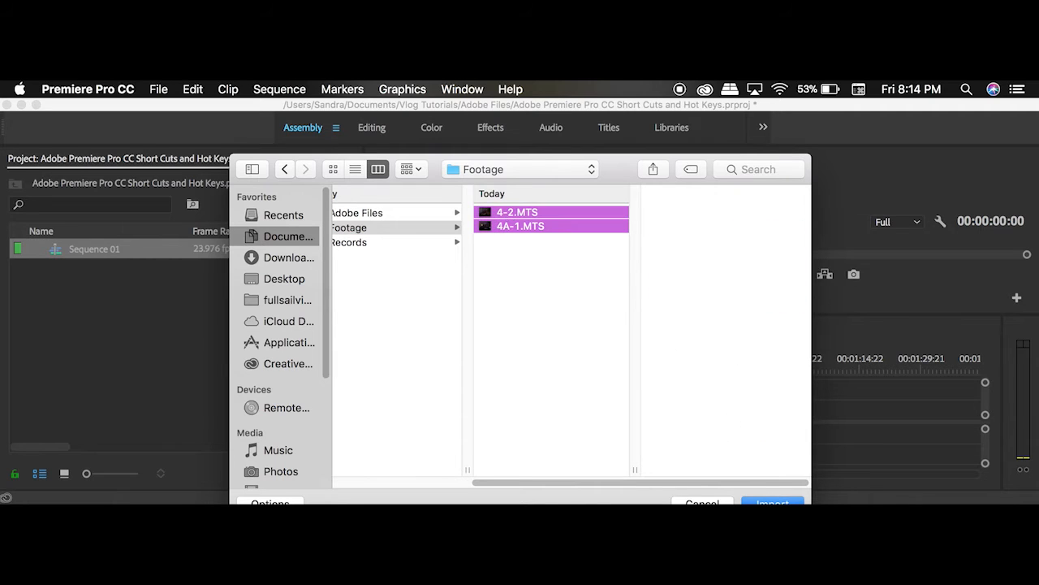
pyautogui.press('Return')
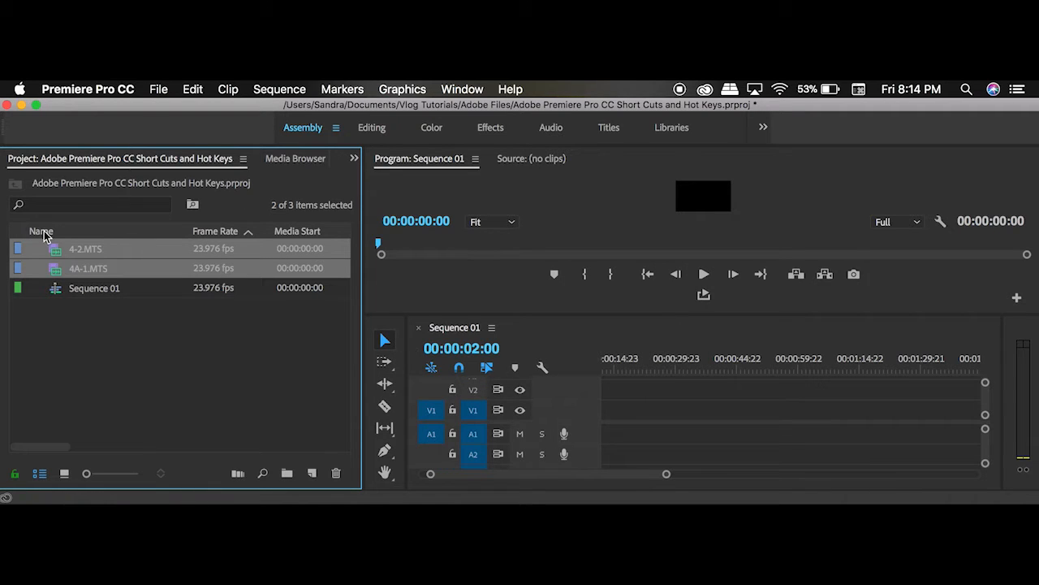
# Step: Open 4-2.MTS in an enlarged Source Monitor and scrub through its footage
pyautogui.doubleClick(51, 256)
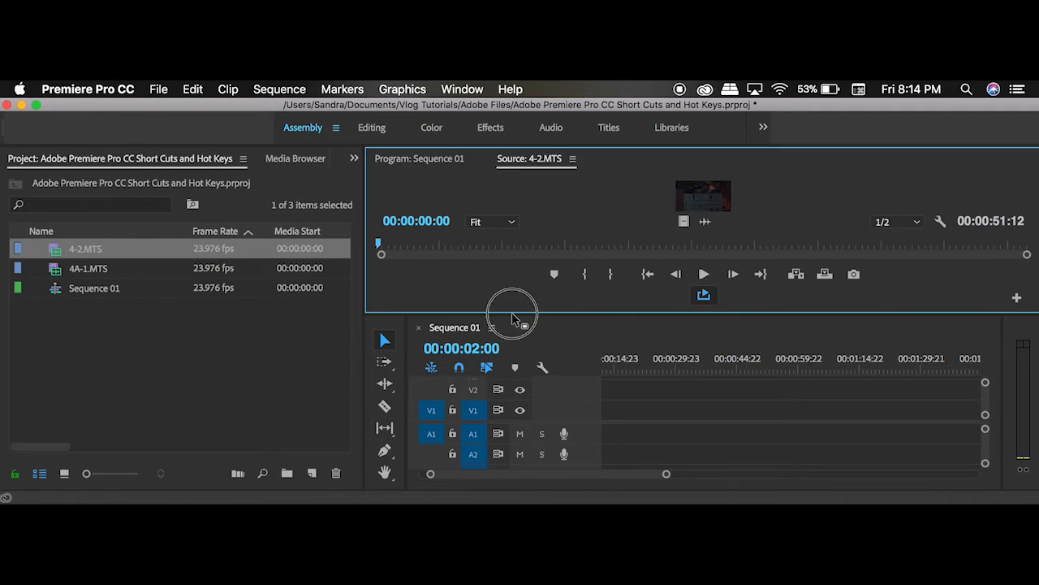
pyautogui.moveTo(513, 317); pyautogui.dragTo(512, 419)
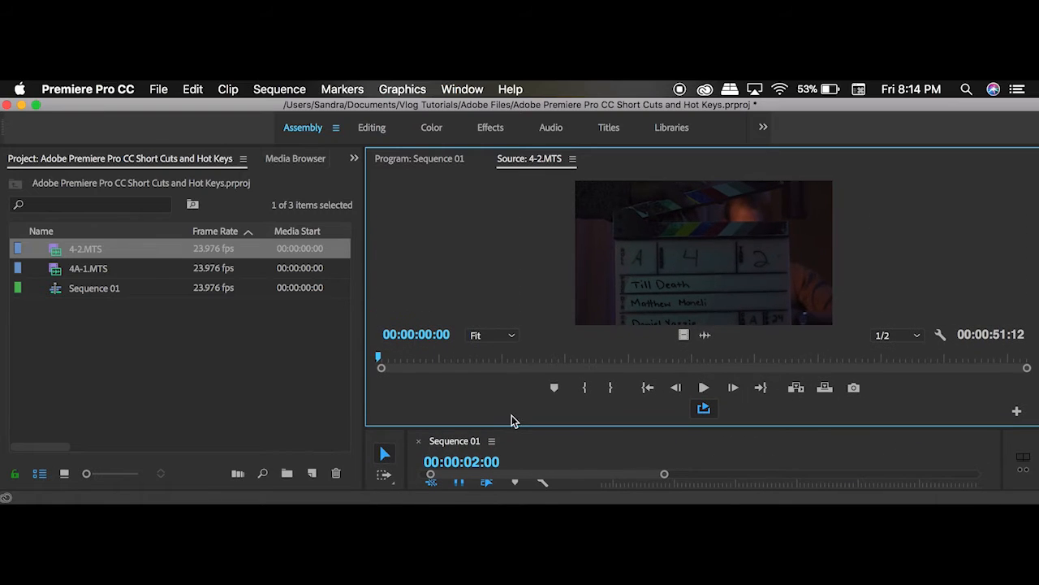
pyautogui.click(379, 359)
pyautogui.moveTo(379, 359); pyautogui.dragTo(612, 365)
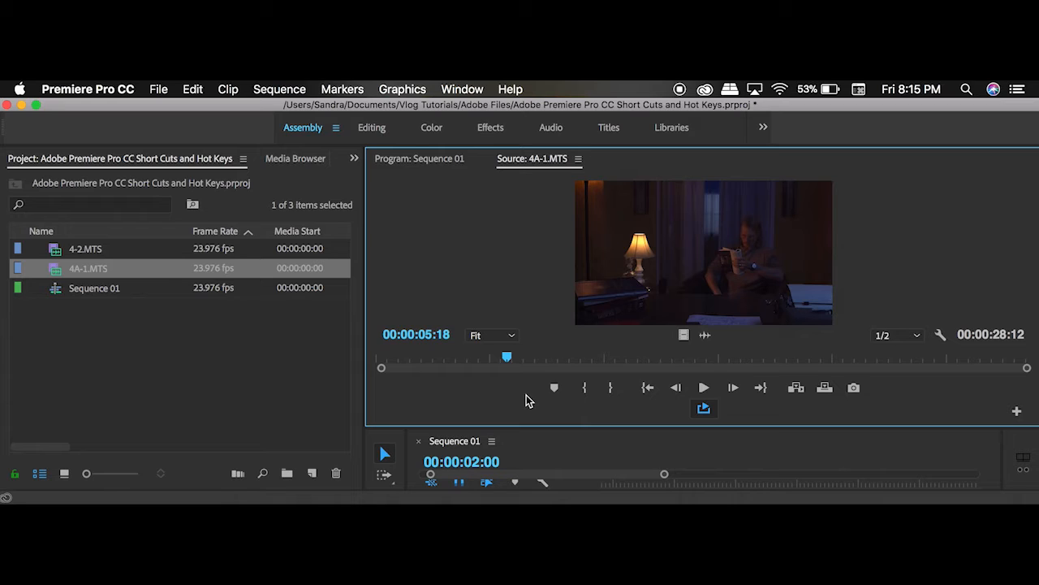
# Step: Mark 4A-1.MTS with an in point at 00:00:08:20 and an out point at 00:00:13:09
pyautogui.moveTo(542, 362); pyautogui.dragTo(581, 366)
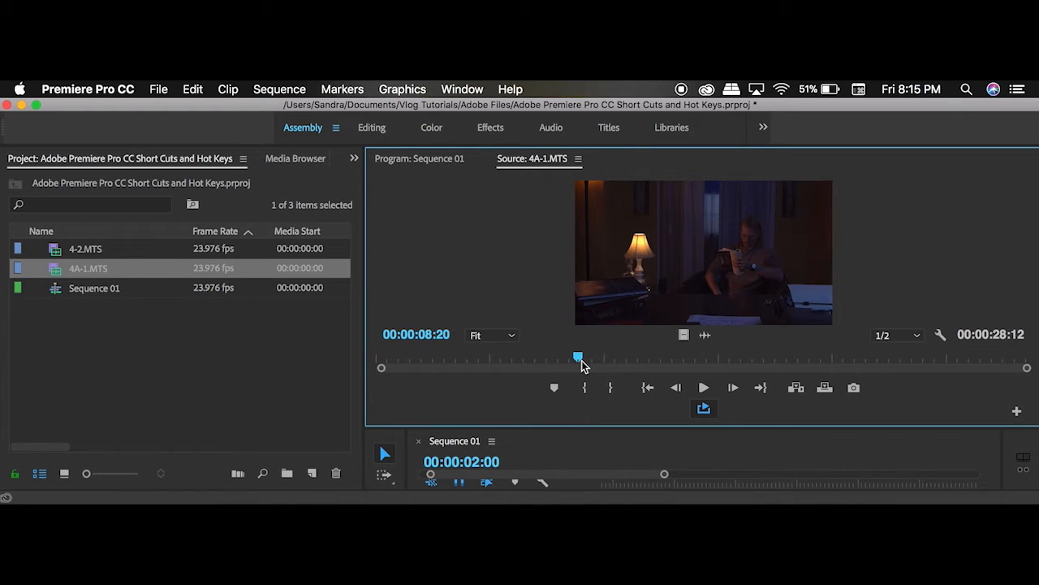
pyautogui.press('i')
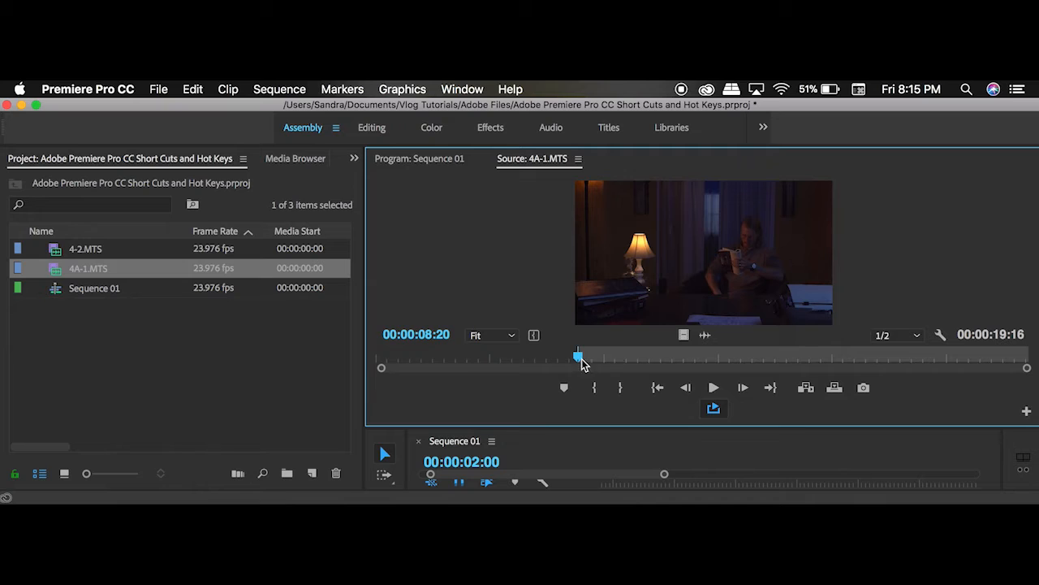
pyautogui.click(580, 362)
pyautogui.moveTo(580, 362); pyautogui.dragTo(682, 372)
pyautogui.press('o')
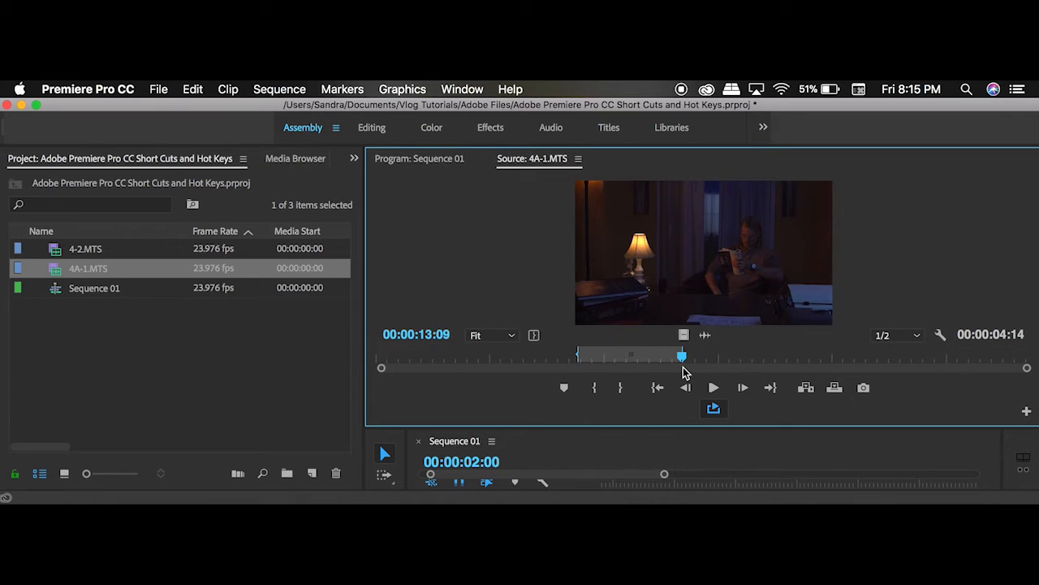
# Step: Place the marked 4A-1.MTS segment on tracks V1 and A1 and move it to the very start of the sequence
pyautogui.moveTo(680, 360); pyautogui.dragTo(603, 311)
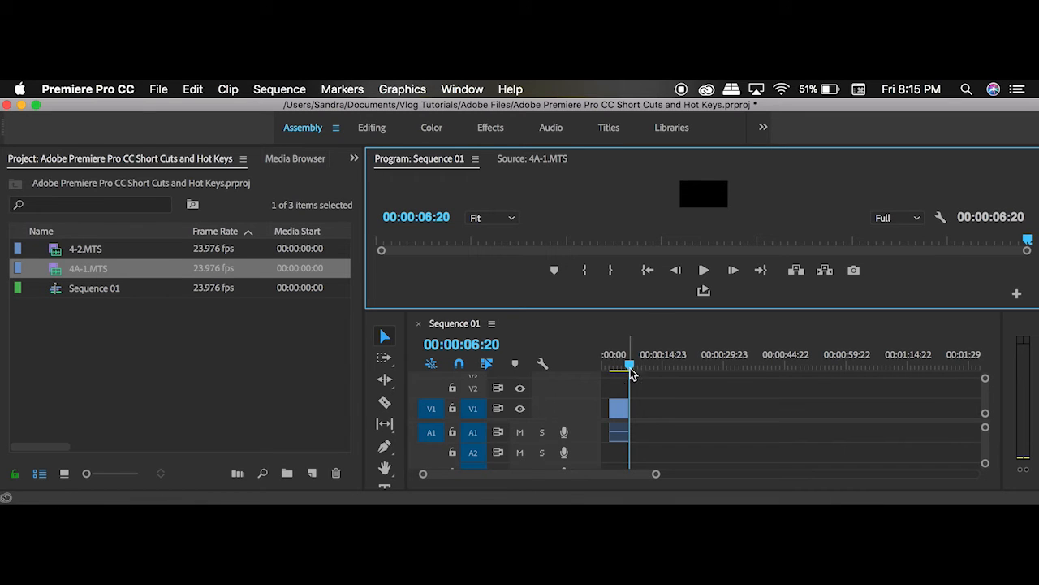
pyautogui.click(583, 371)
pyautogui.press('Home')
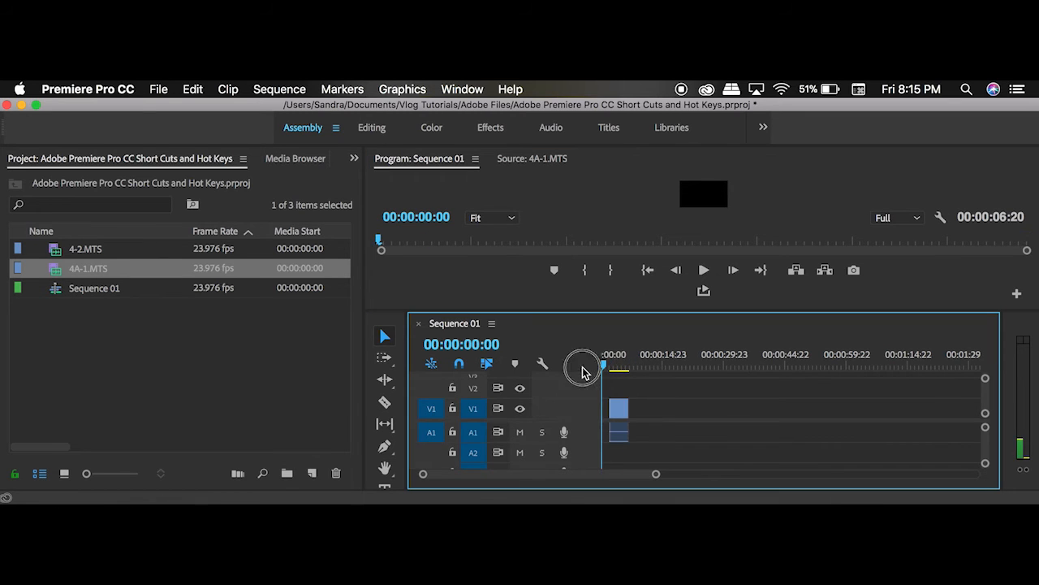
pyautogui.click(619, 410)
pyautogui.moveTo(619, 410); pyautogui.dragTo(611, 408)
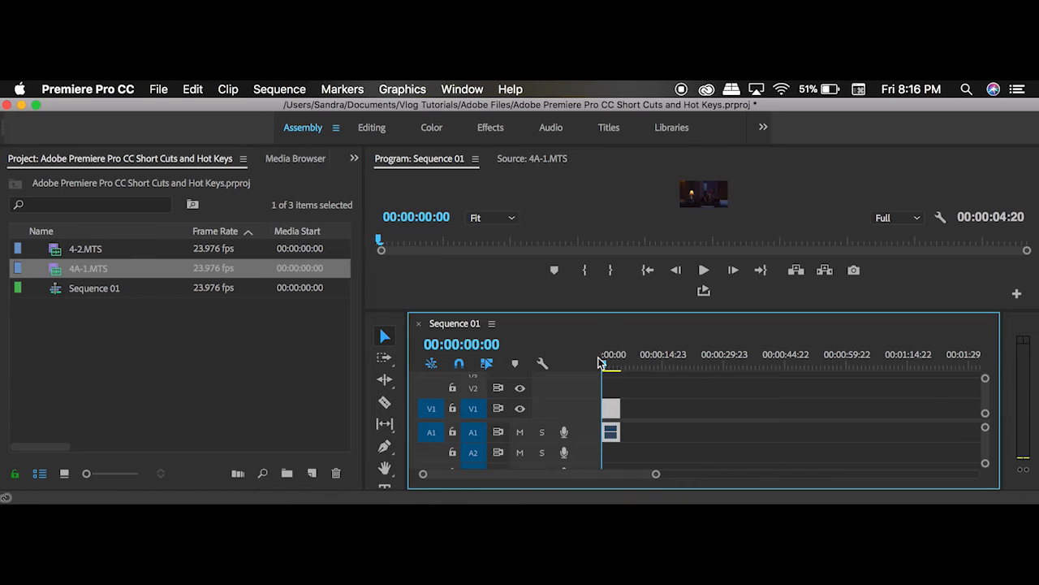
# Step: Enlarge the Program Monitor and preview the sequence, stopping the playhead at 00:00:06:17
pyautogui.moveTo(652, 311); pyautogui.dragTo(645, 346)
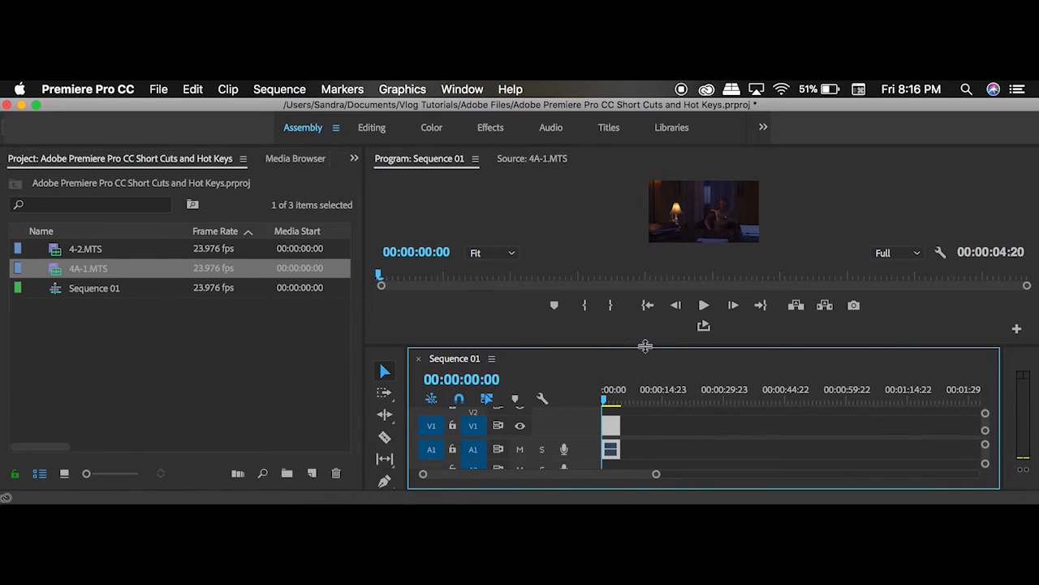
pyautogui.click(606, 401)
pyautogui.moveTo(606, 401)
pyautogui.mouseDown()
pyautogui.moveTo(626, 402)
pyautogui.moveTo(601, 408)
pyautogui.moveTo(609, 405)
pyautogui.mouseUp()
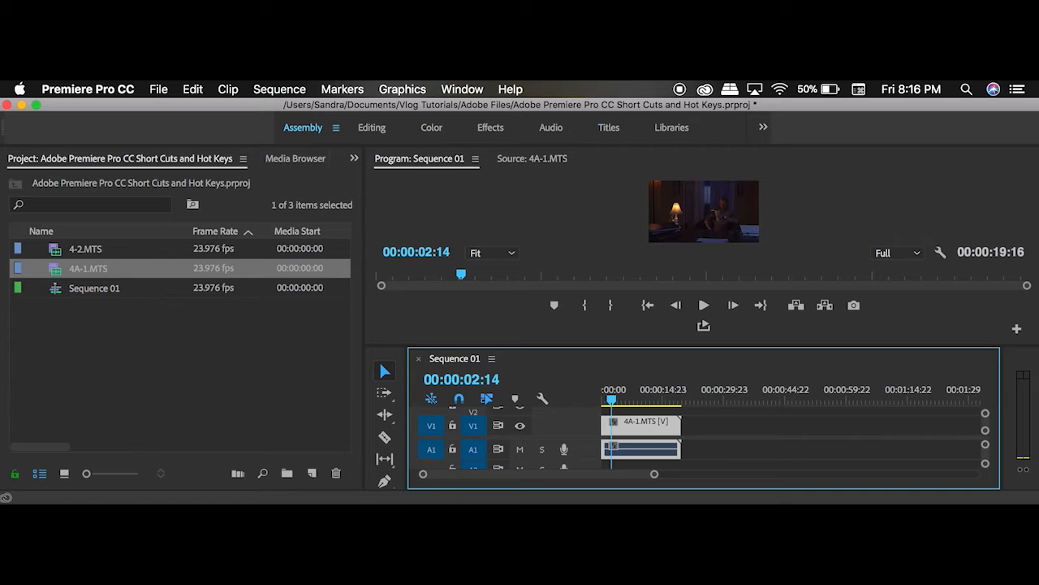
pyautogui.press('space')
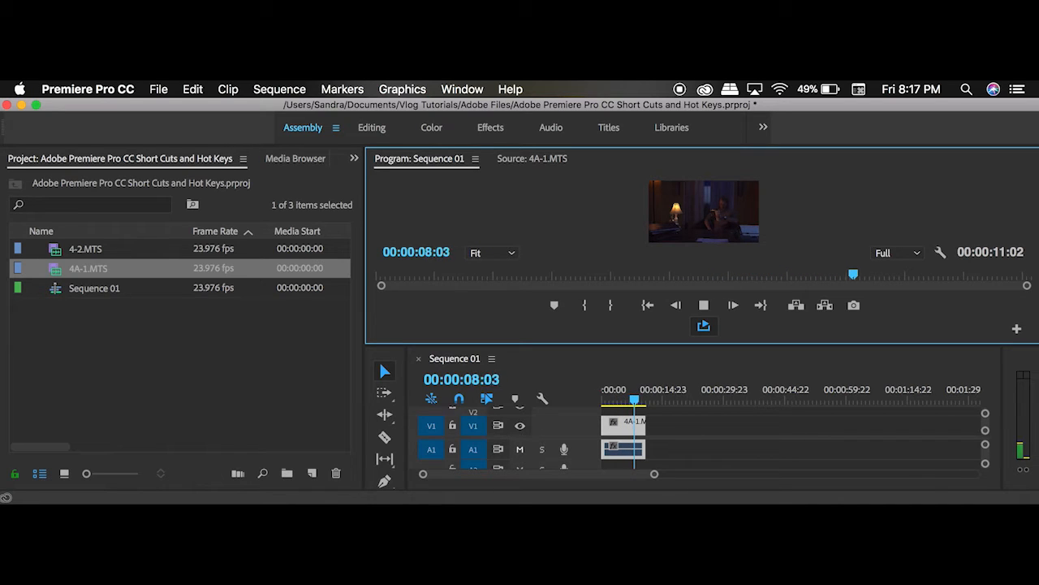
pyautogui.click(627, 400)
pyautogui.press('space')
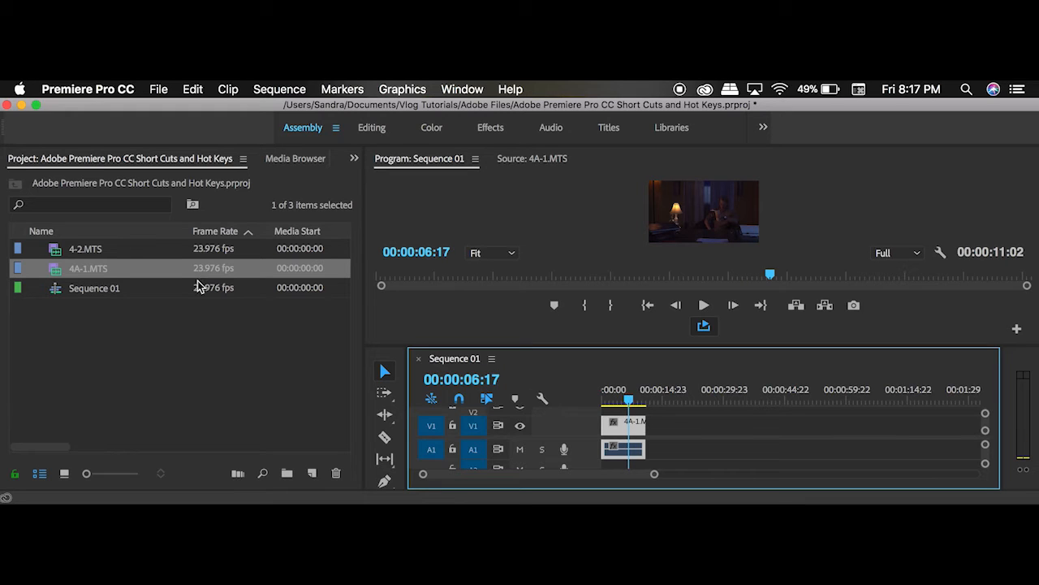
# Step: Mark a 00:00:12:03 segment of 4-2.MTS with in and out points, ending at 00:00:23:14
pyautogui.click(112, 245)
pyautogui.doubleClick(52, 250)
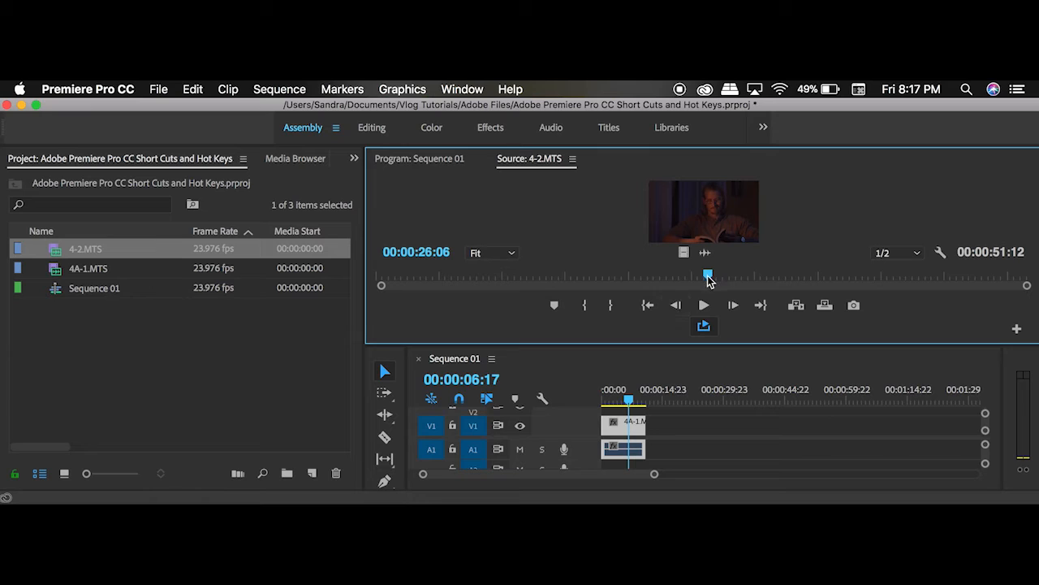
pyautogui.moveTo(708, 276); pyautogui.dragTo(673, 280)
pyautogui.press('i')
pyautogui.click(520, 279)
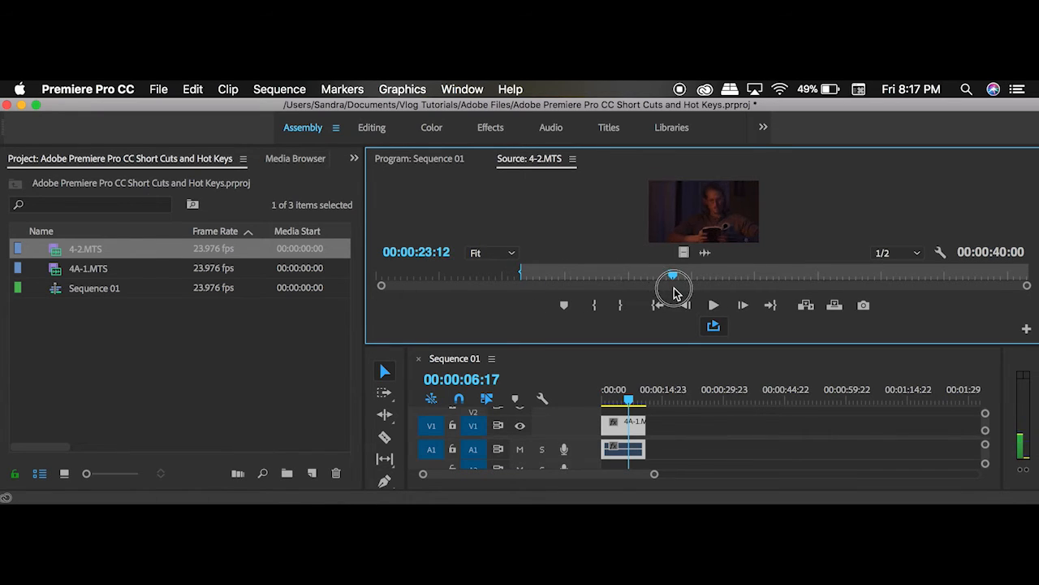
pyautogui.press('o')
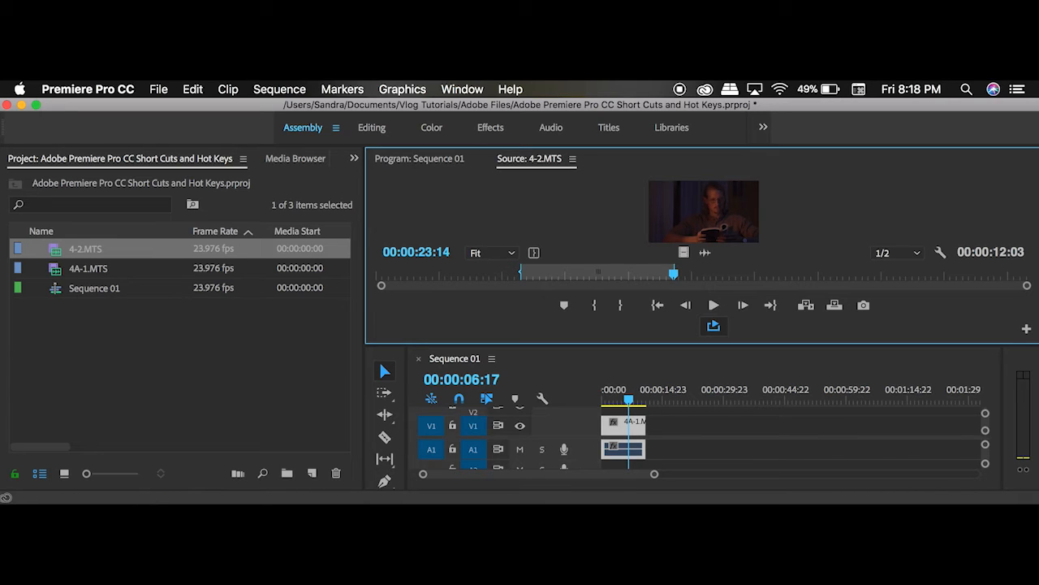
# Step: Try overwriting the sequence from 00:00:06:17 with the marked 4-2.MTS segment, and undo the edit
pyautogui.press('.')
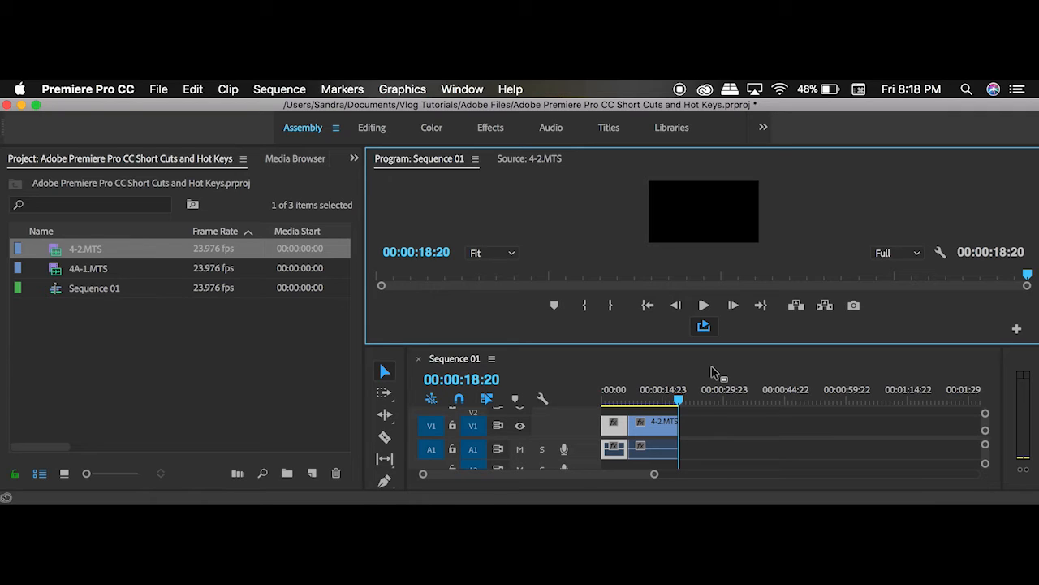
pyautogui.press('super+z')
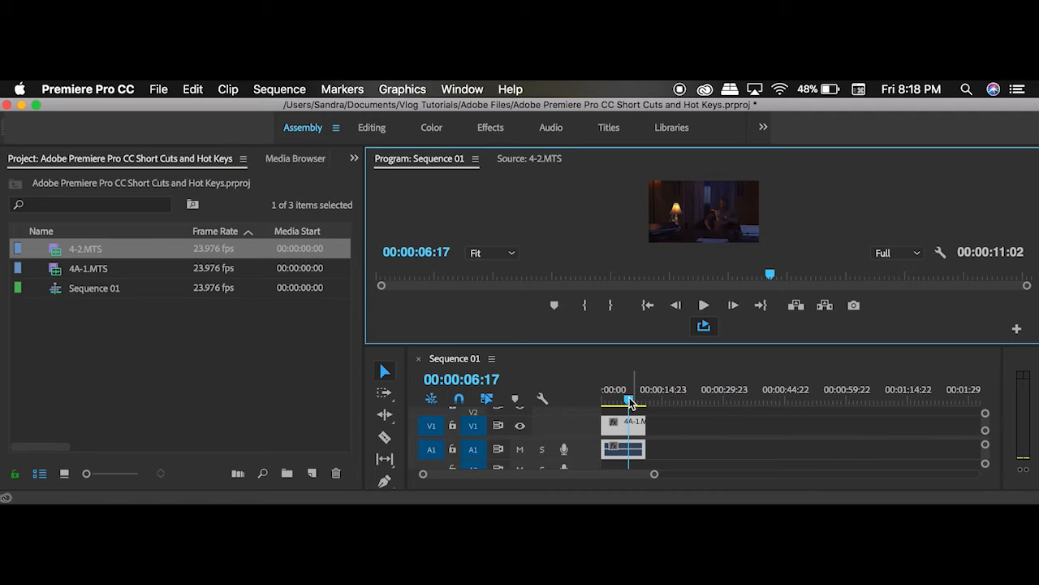
# Step: Overwrite the sequence from 00:00:00:00 with the marked 4-2.MTS segment and scrub the playhead around its end
pyautogui.moveTo(631, 400); pyautogui.dragTo(585, 406)
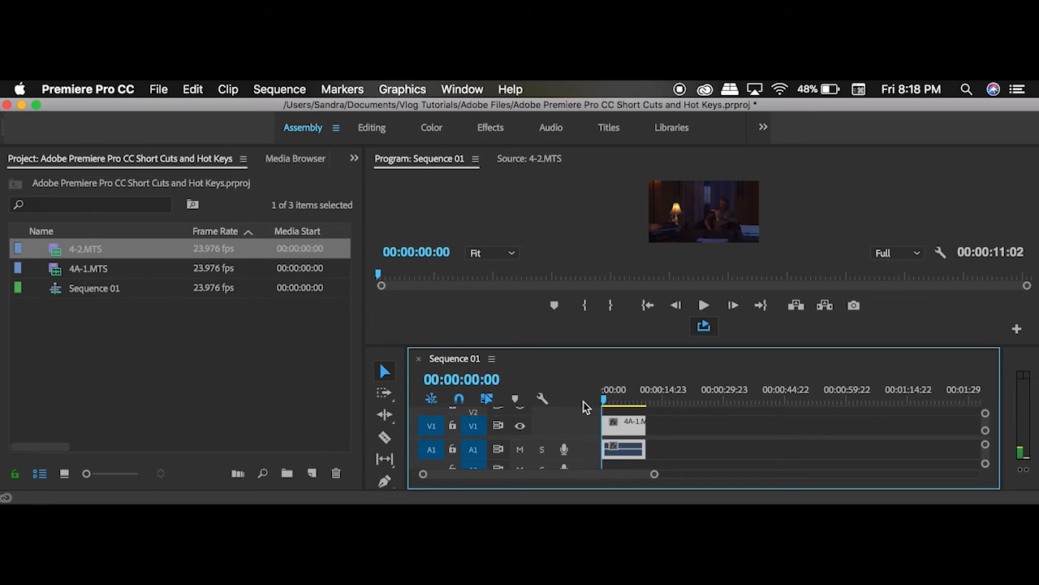
pyautogui.press('.')
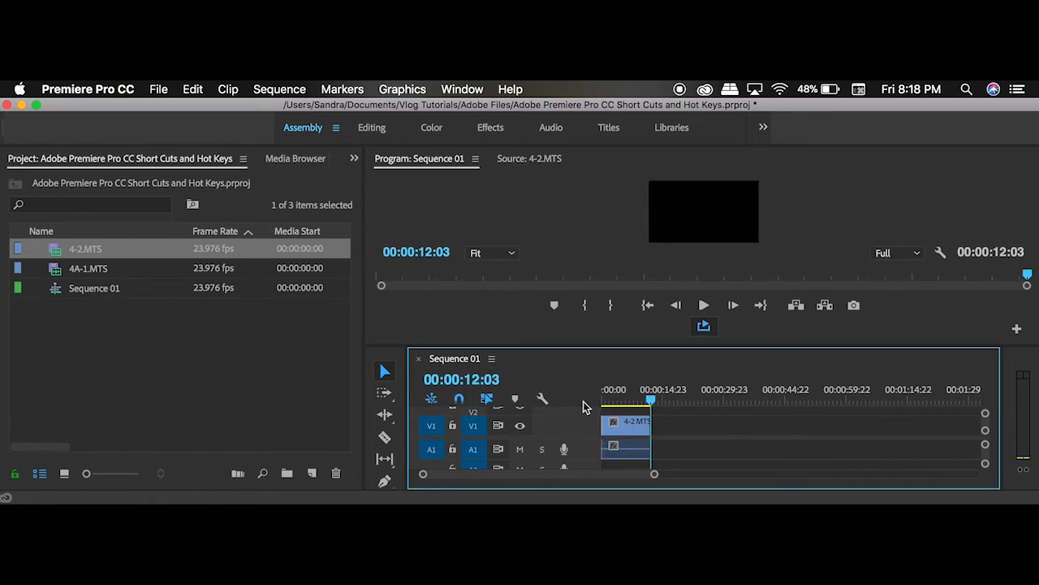
pyautogui.moveTo(652, 400); pyautogui.dragTo(630, 404)
pyautogui.moveTo(648, 404); pyautogui.dragTo(661, 400)
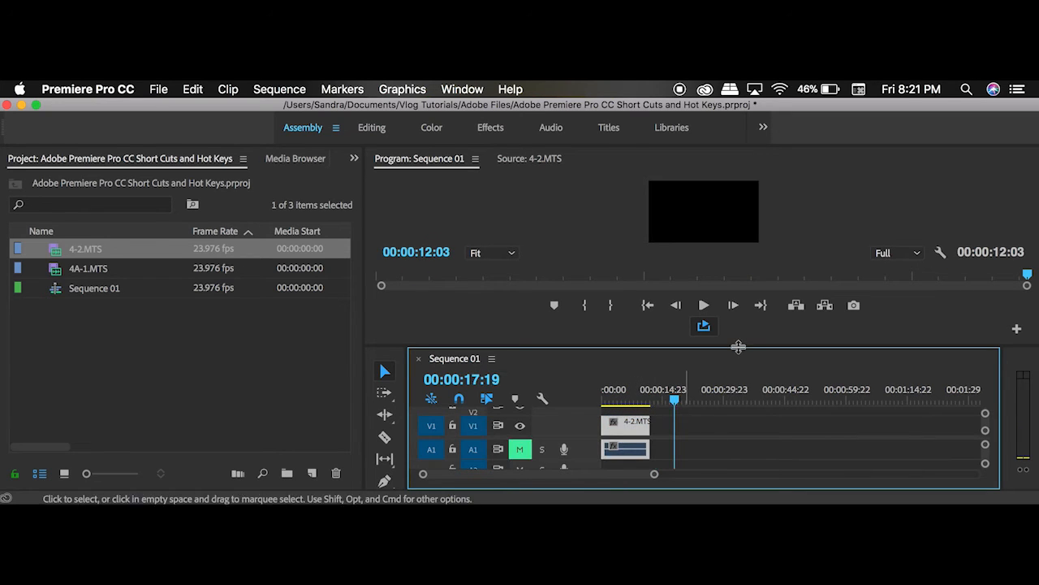
# Step: Undo the overwrite edit that placed the 4-2.MTS segment at the start of the sequence
pyautogui.click(631, 398)
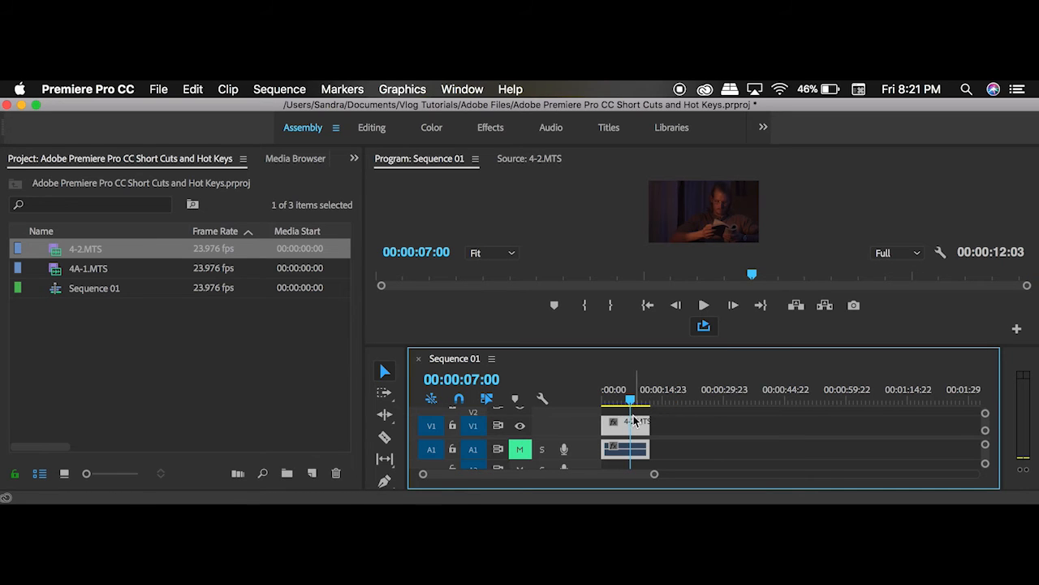
pyautogui.click(634, 421)
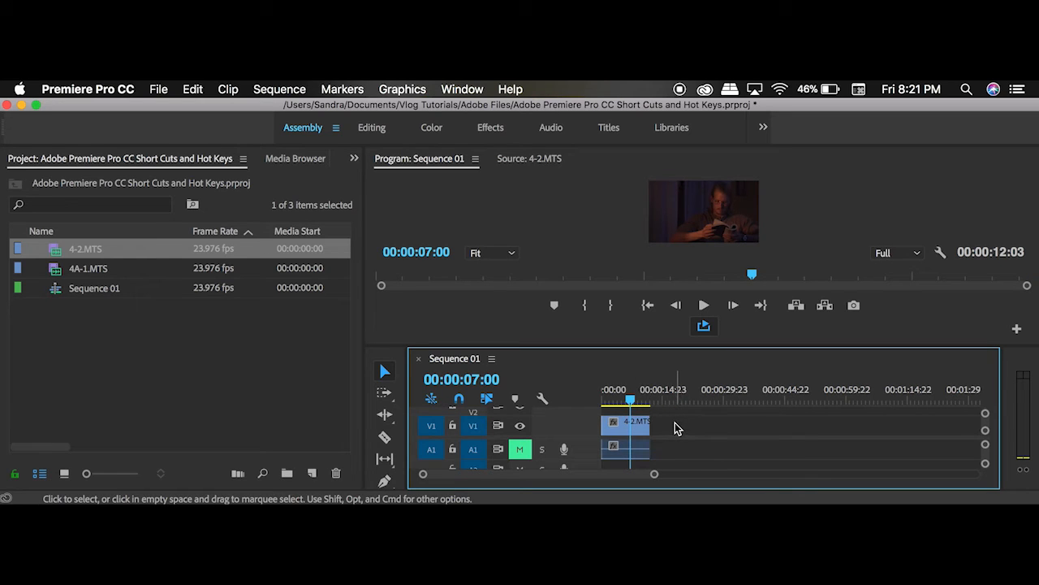
pyautogui.press('super+z')
pyautogui.press('super+z')
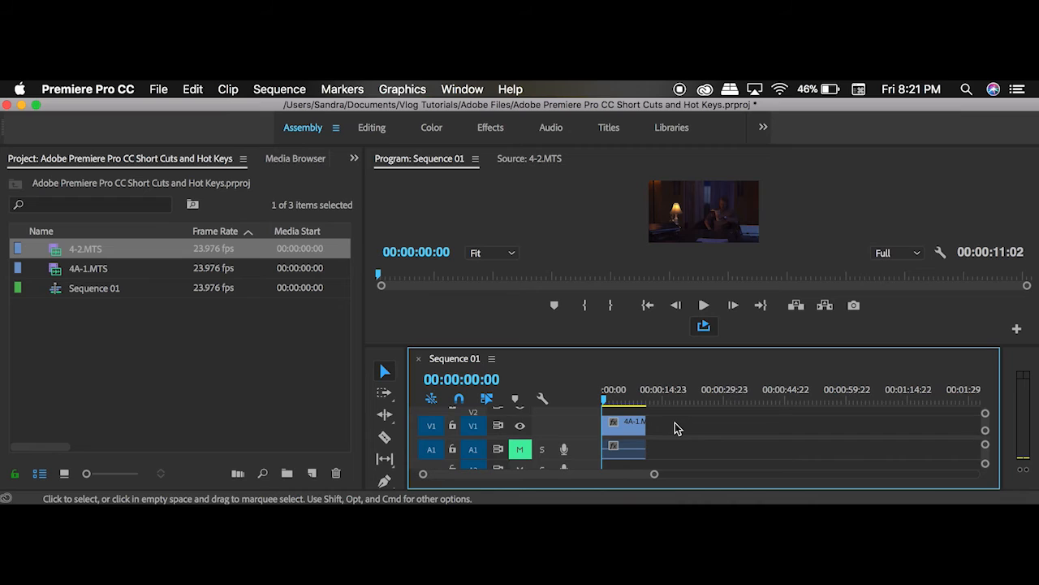
# Step: Overwrite the 4A-1.MTS clip on the timeline with the marked 4-2.MTS segment and move the playhead to 00:00:00:14
pyautogui.click(626, 402)
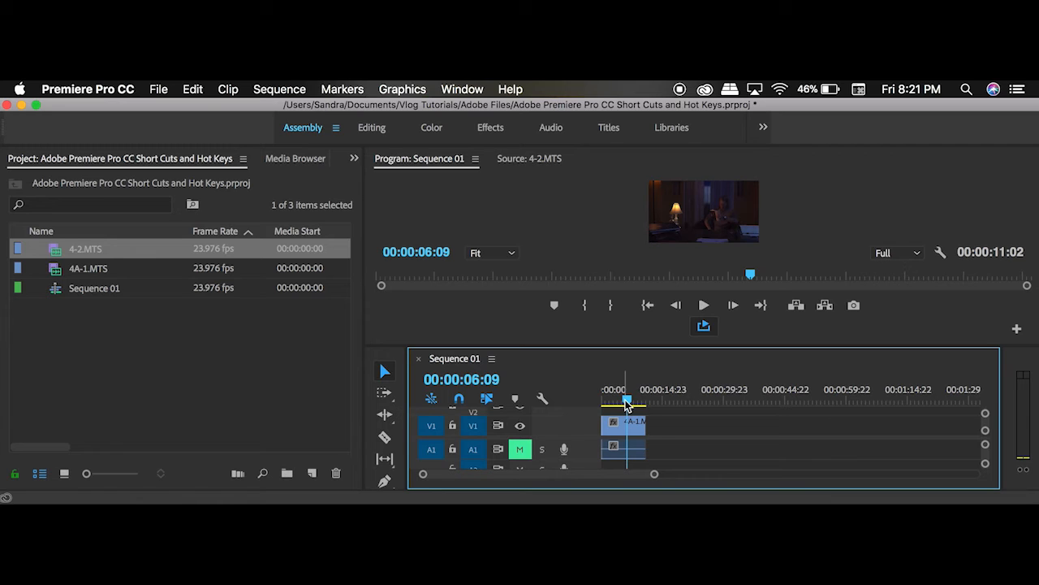
pyautogui.press('.')
pyautogui.moveTo(649, 398); pyautogui.dragTo(605, 400)
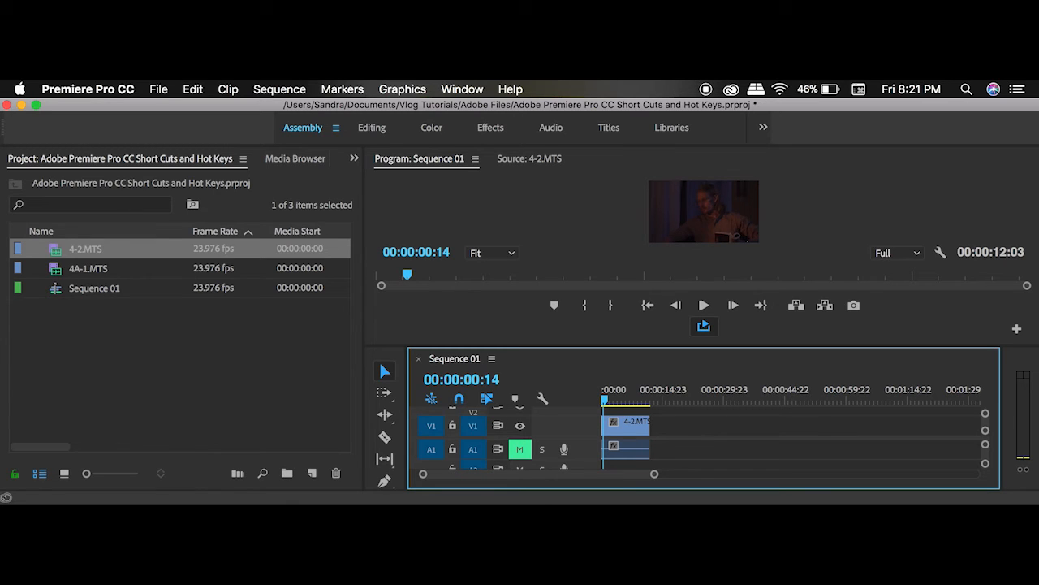
# Step: Apply a Cross Dissolve to the start of the 4-2.MTS clip and play the transition from 00:00:00:00
pyautogui.press('super+d')
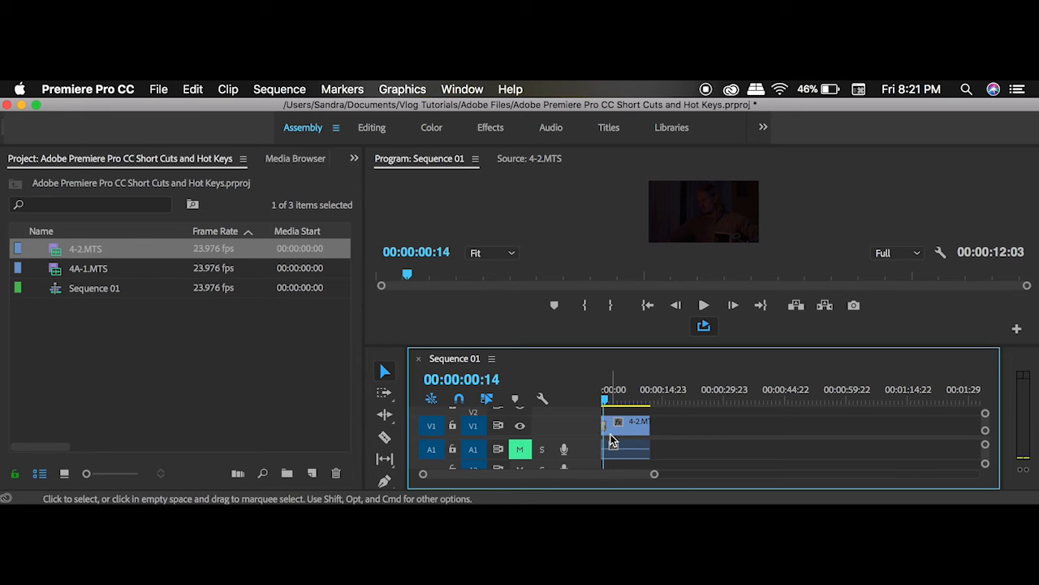
pyautogui.press('=')
pyautogui.press('=')
pyautogui.press('=')
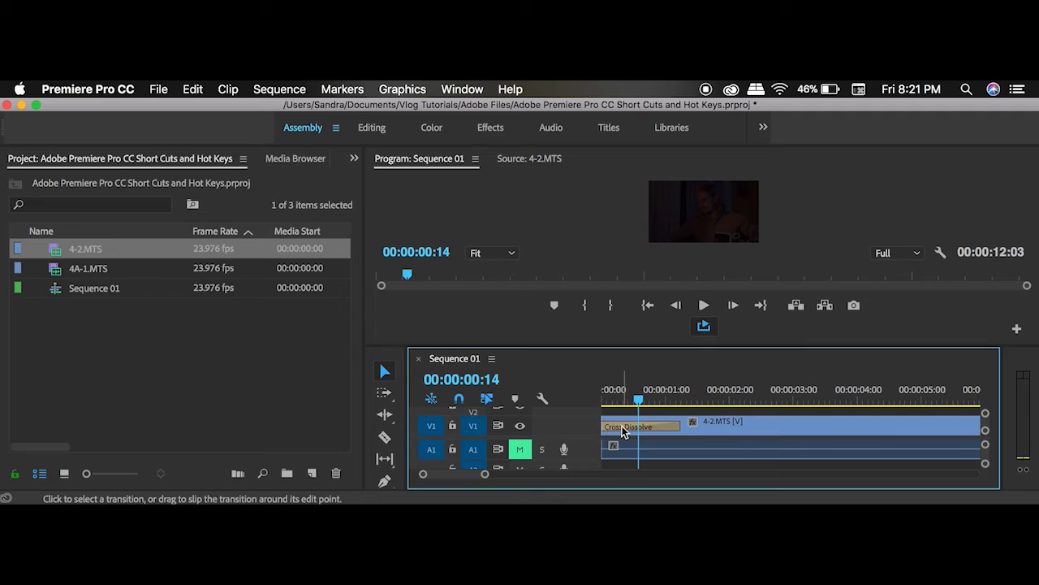
pyautogui.moveTo(638, 398); pyautogui.dragTo(585, 401)
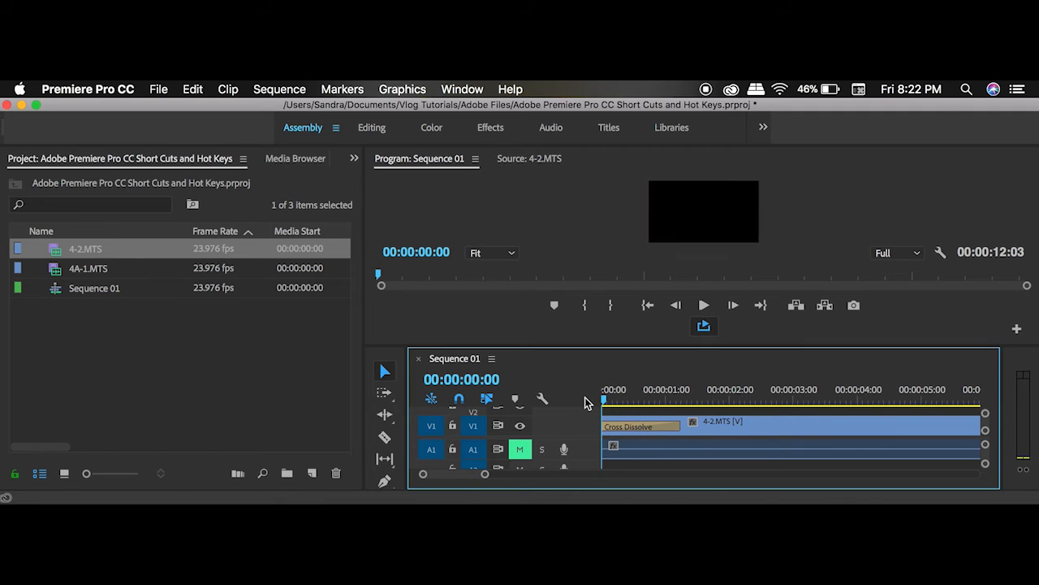
pyautogui.press('space')
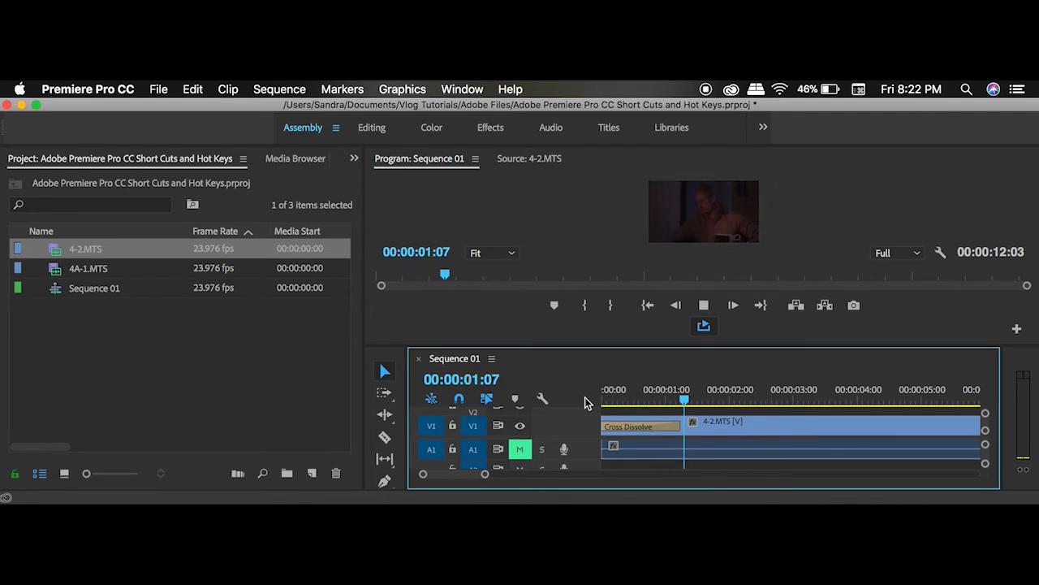
pyautogui.press('space')
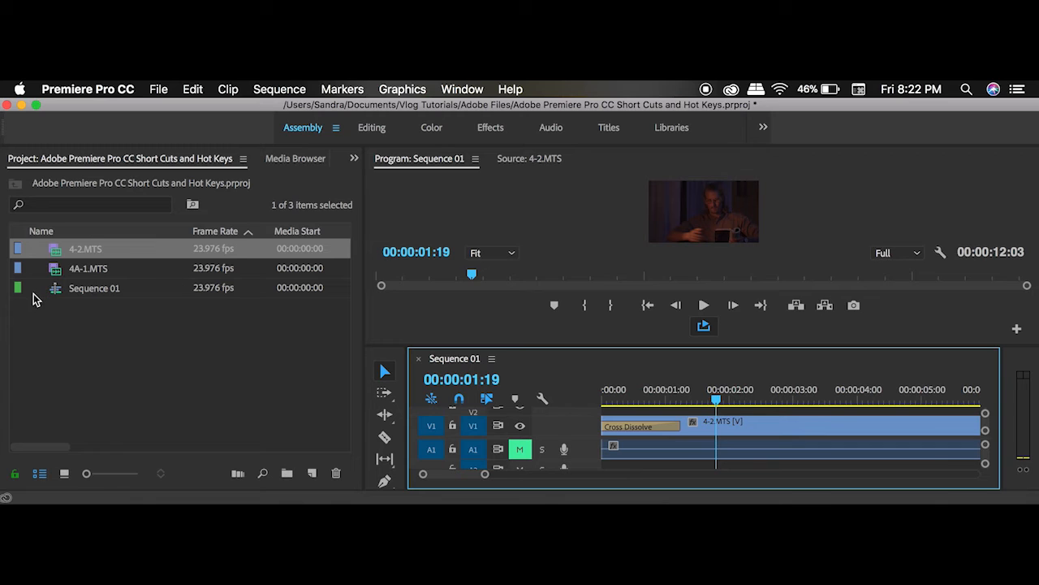
# Step: Insert the marked 4A-1.MTS segment at 00:00:12:03, directly after the 4-2.MTS clip on the timeline
pyautogui.click(53, 275)
pyautogui.doubleClick(53, 276)
pyautogui.scroll(-5, 812, 447)
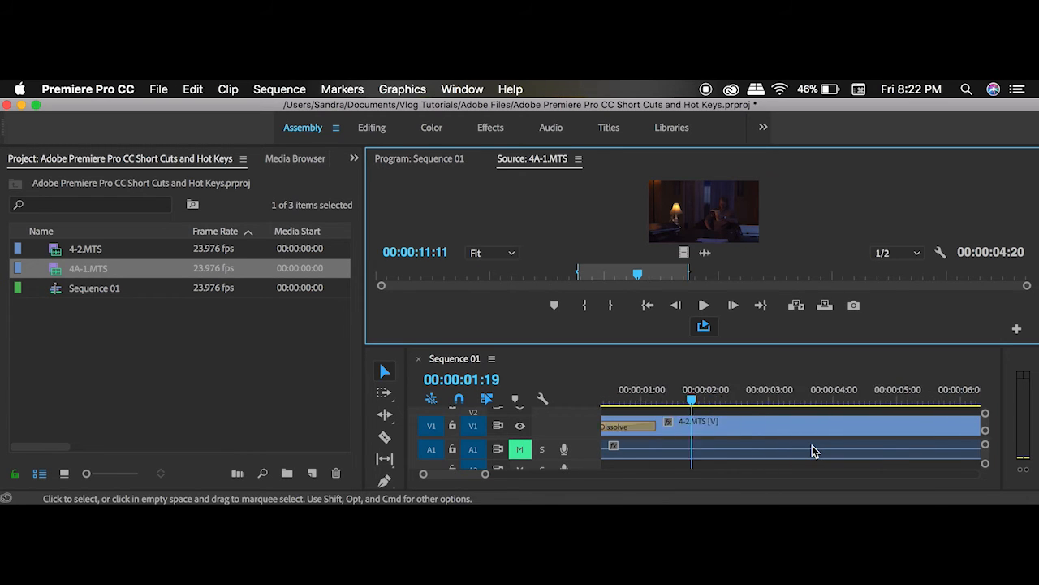
pyautogui.scroll(-4, 812, 445)
pyautogui.click(810, 401)
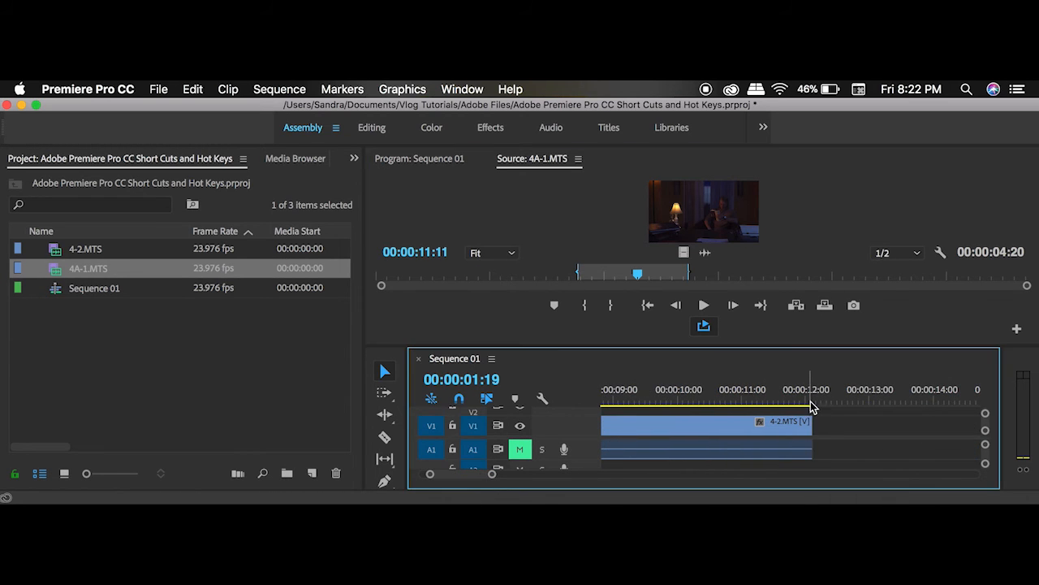
pyautogui.press('Right')
pyautogui.press('Right')
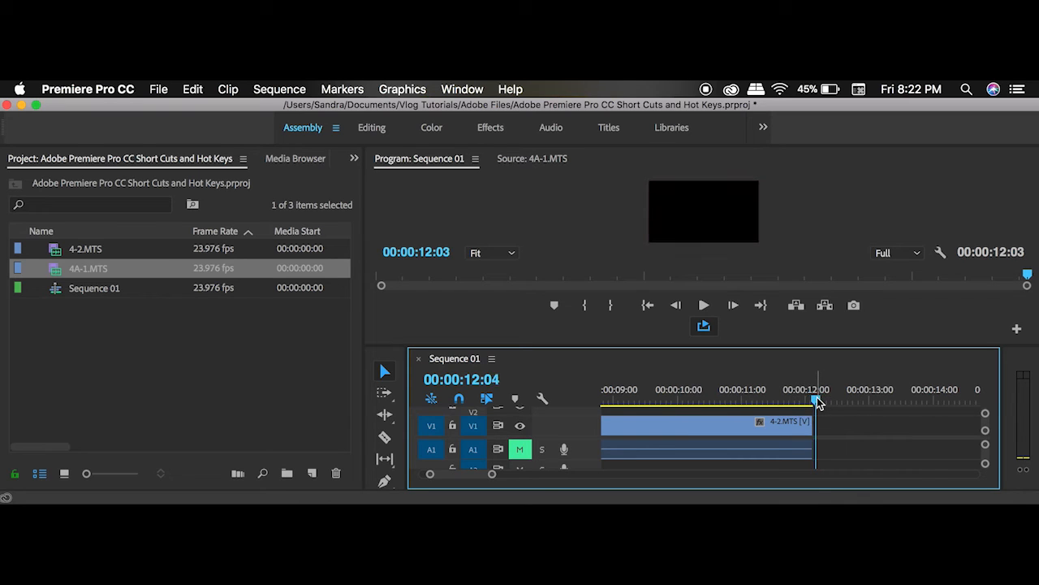
pyautogui.press('Left')
pyautogui.press(',')
pyautogui.press('-')
pyautogui.press('-')
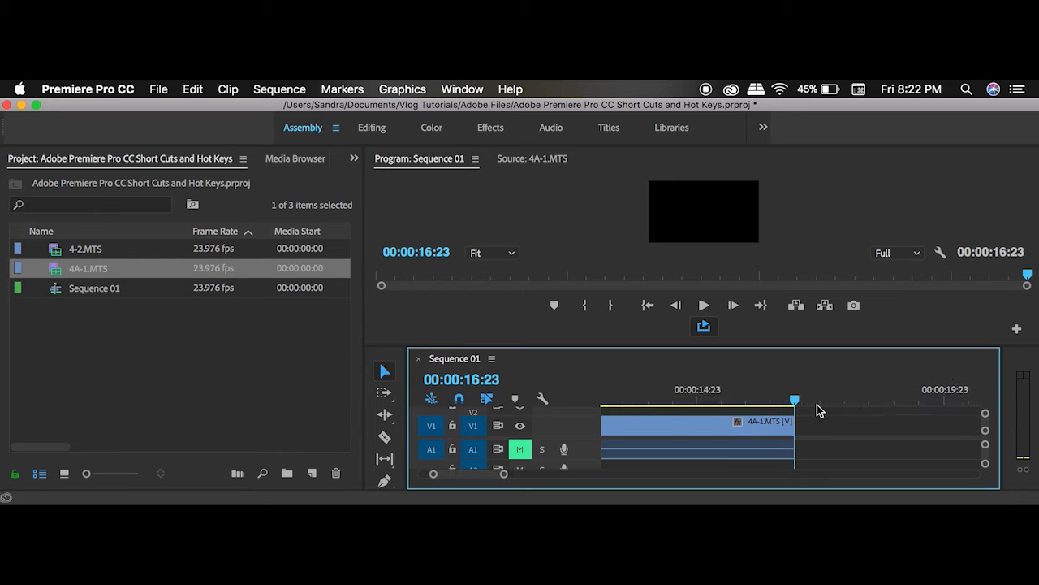
# Step: Apply a Cross Dissolve at the cut between 4-2.MTS and 4A-1.MTS, with the playhead at 00:00:12:02
pyautogui.click(700, 397)
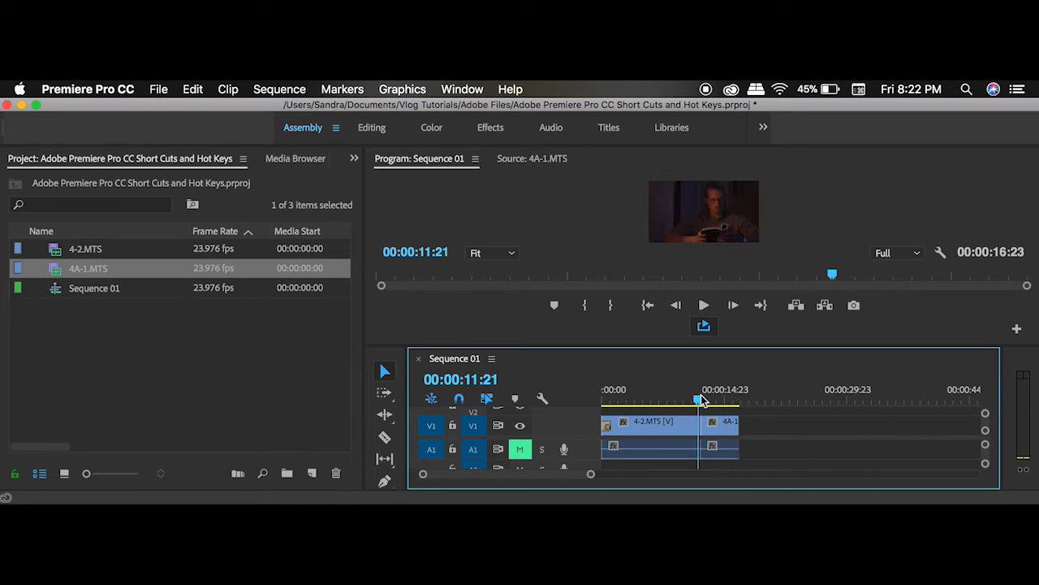
pyautogui.moveTo(700, 399); pyautogui.dragTo(701, 397)
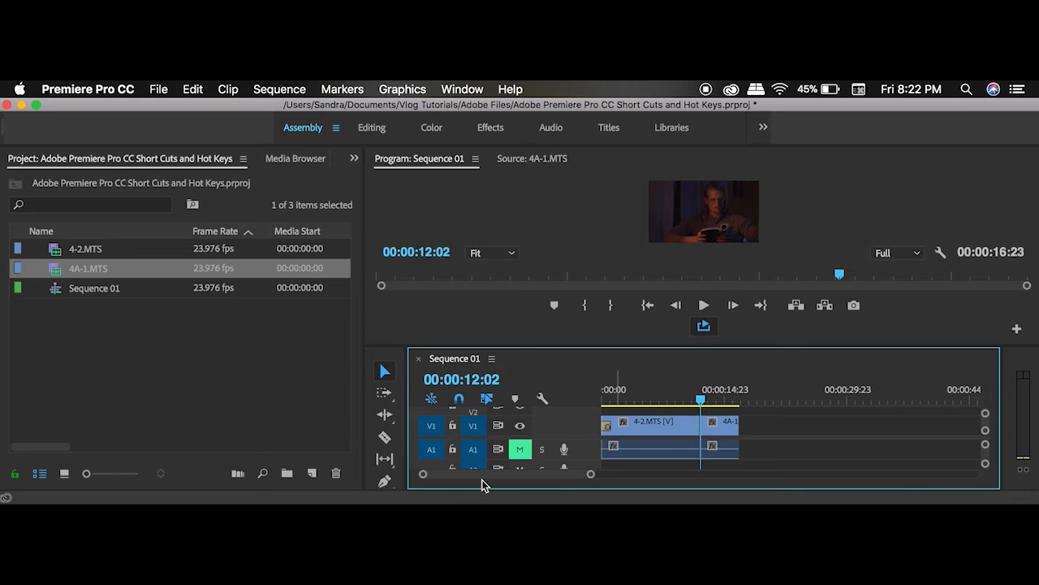
pyautogui.press('super+d')
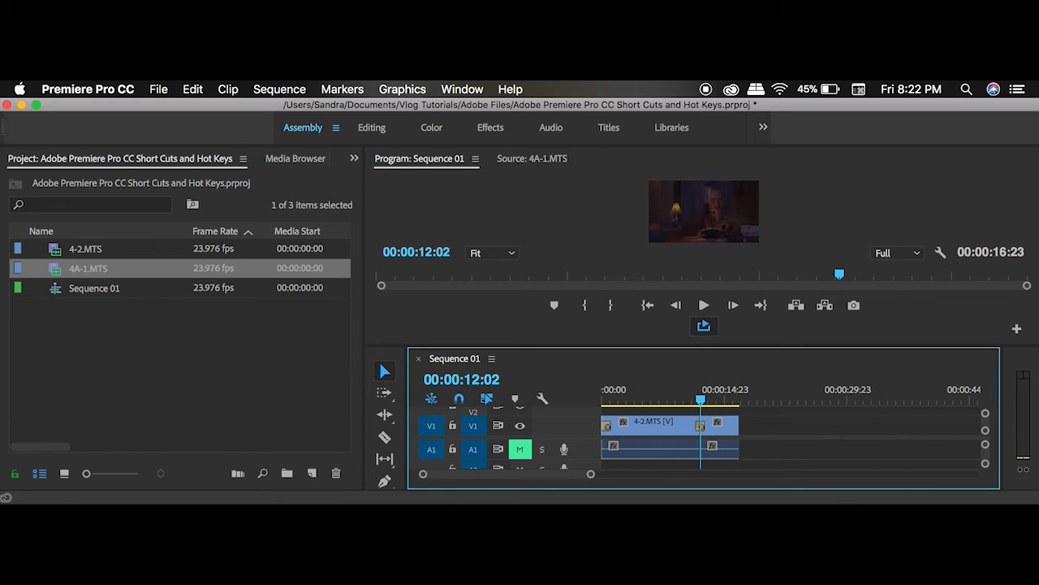
pyautogui.scroll(5, 691, 428)
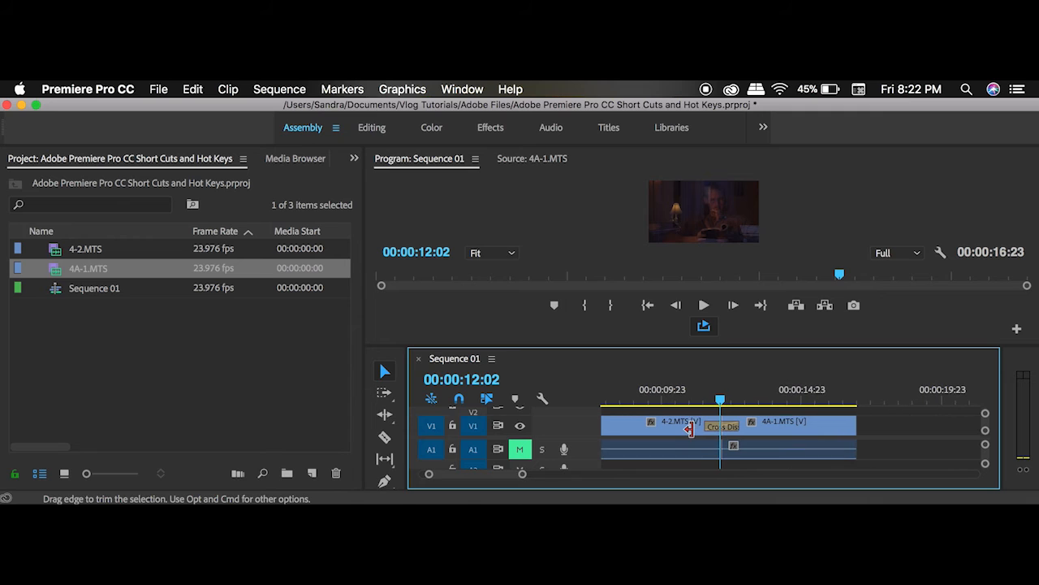
# Step: Return the playhead to the sequence start, and try selecting all timeline clips together and the 4-2.MTS clip alone
pyautogui.press('Home')
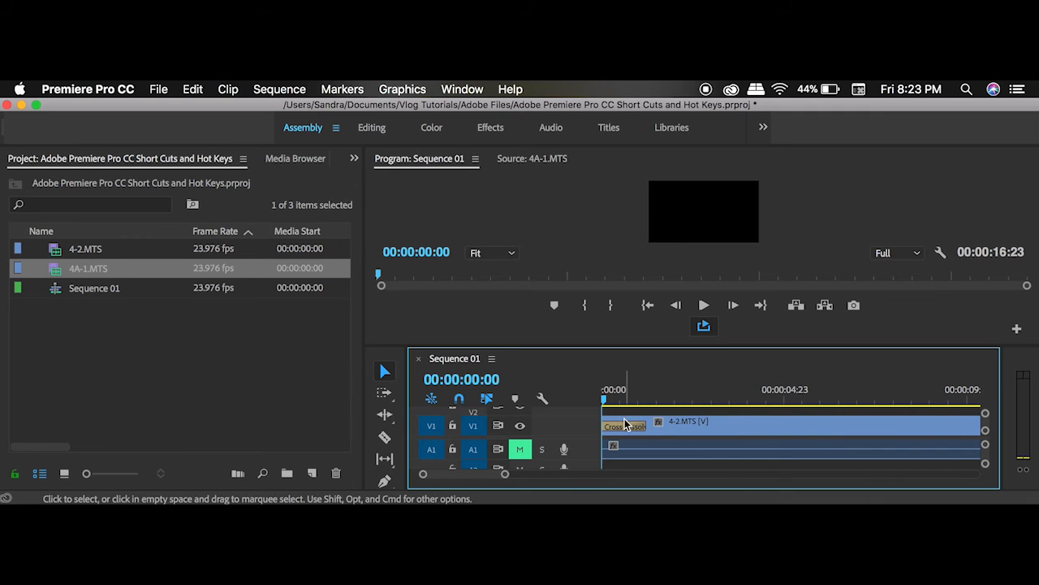
pyautogui.scroll(-6, 654, 426)
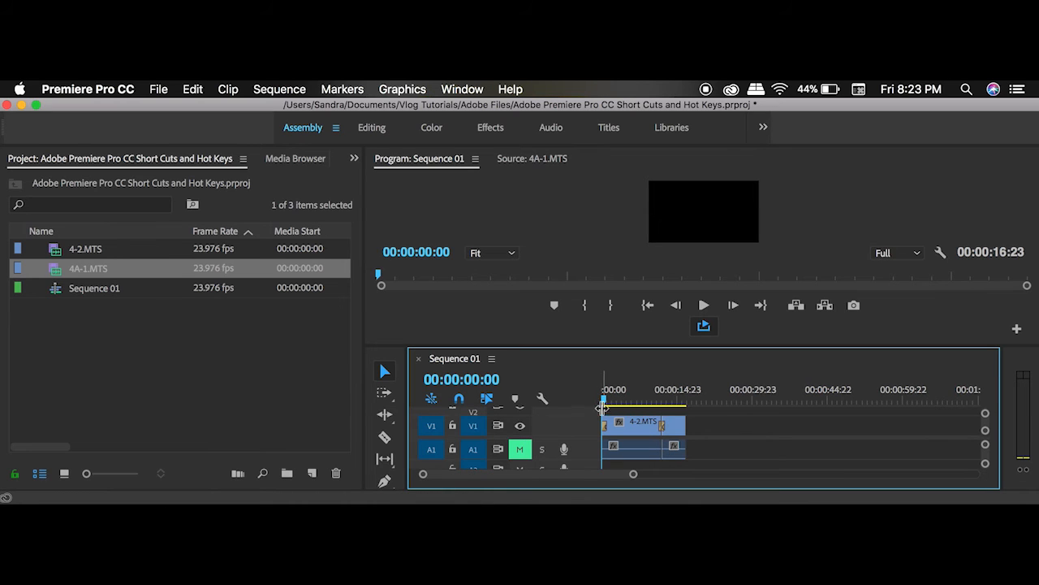
pyautogui.moveTo(609, 411); pyautogui.dragTo(704, 457)
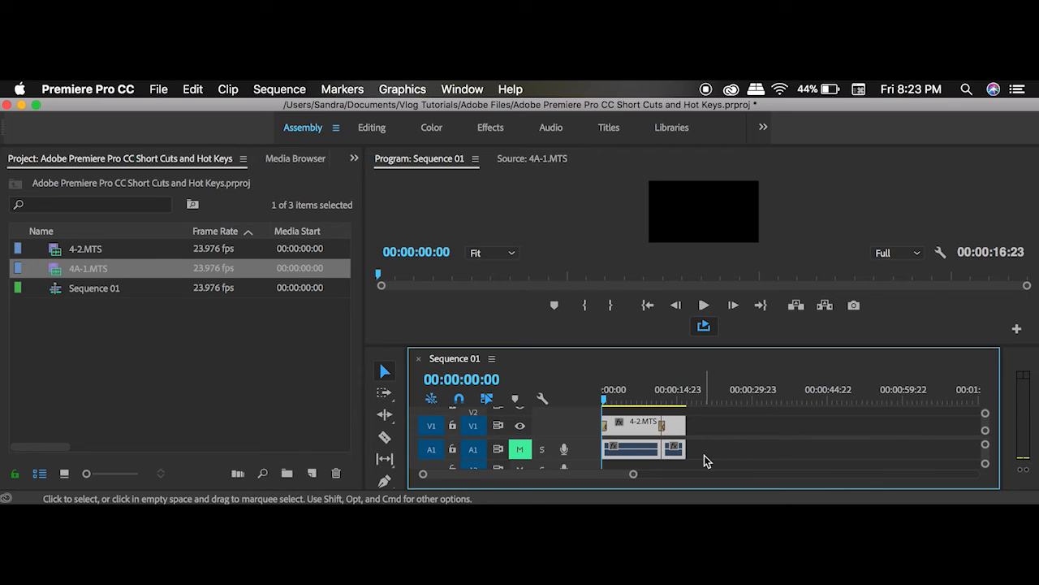
pyautogui.click(705, 455)
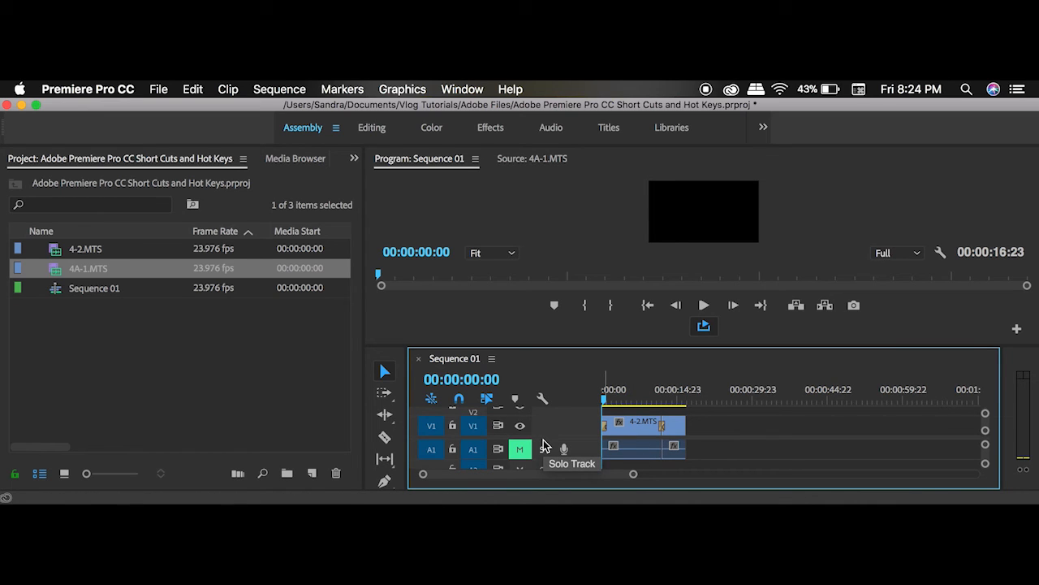
pyautogui.click(621, 423)
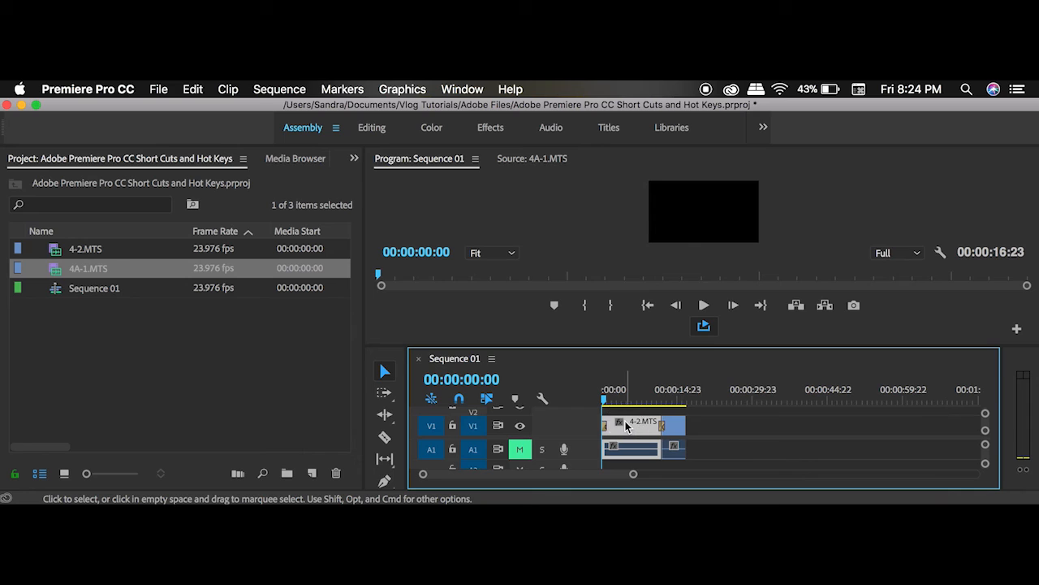
pyautogui.click(745, 430)
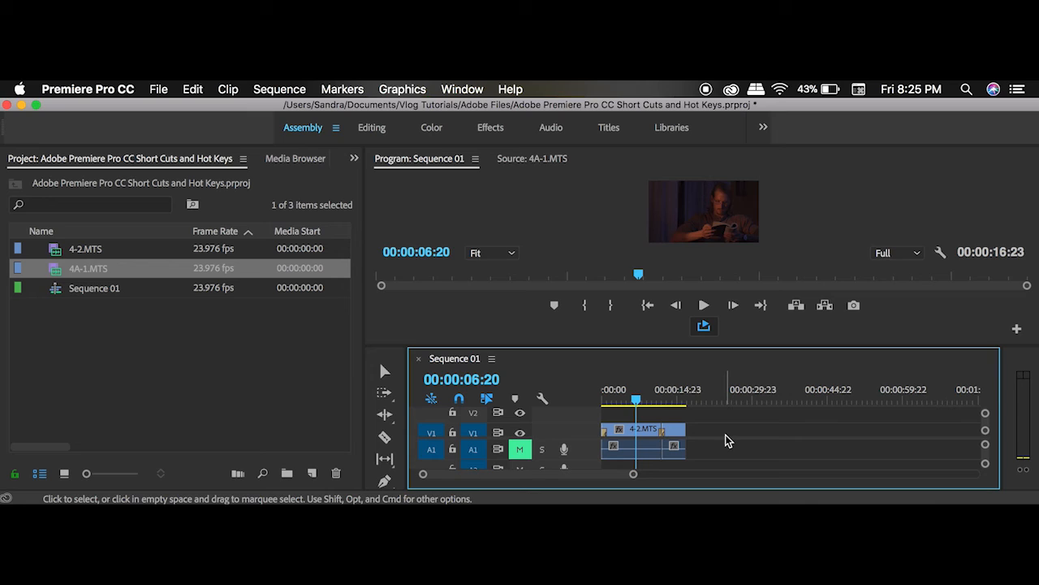
# Step: Save the project and open the media export settings for 4A-1.MTS, keeping H.264 as the format
pyautogui.press('super+s')
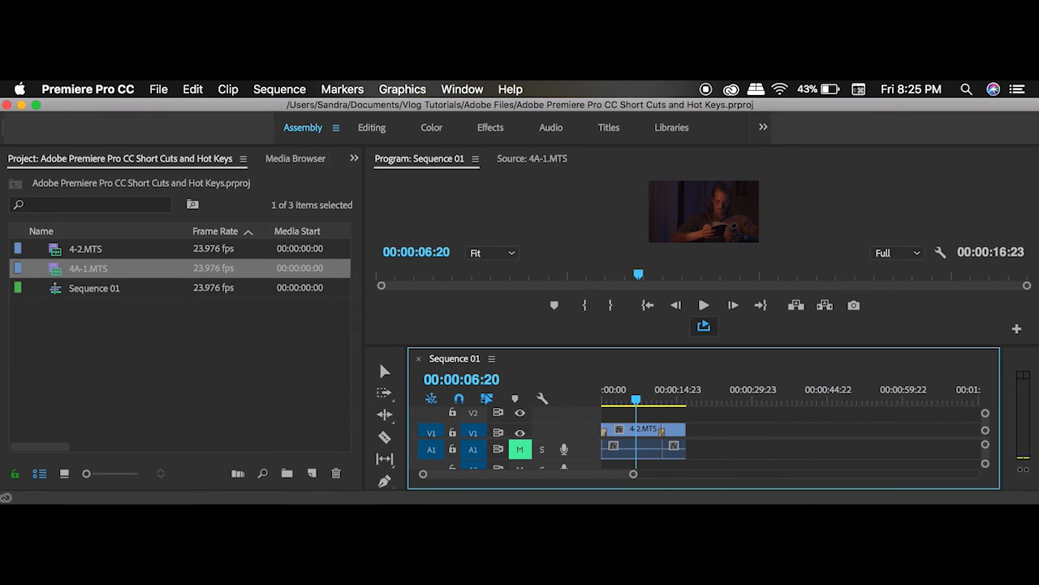
pyautogui.click(158, 90)
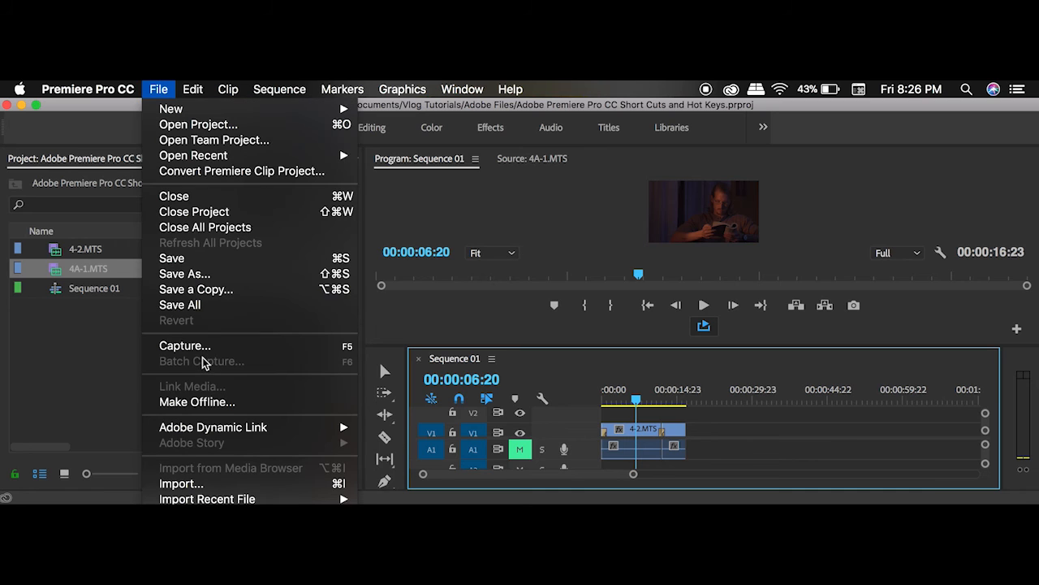
pyautogui.moveTo(203, 498)
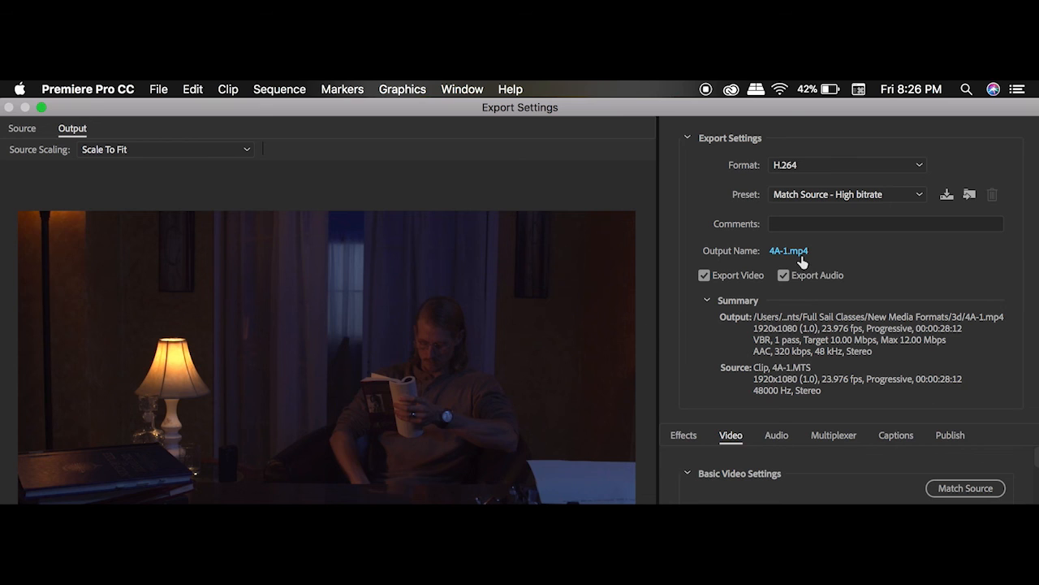
pyautogui.click(840, 162)
pyautogui.click(840, 162)
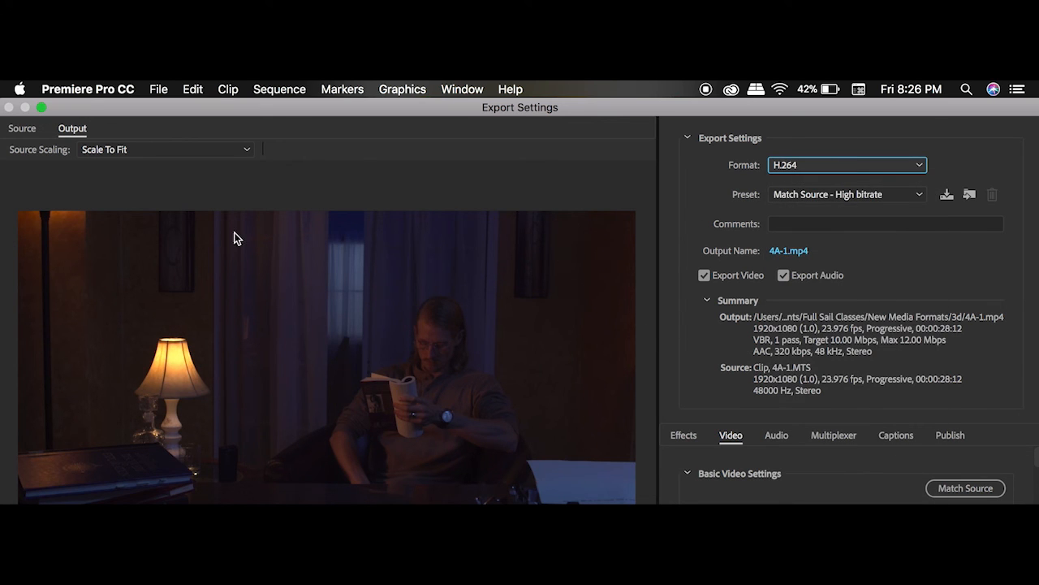